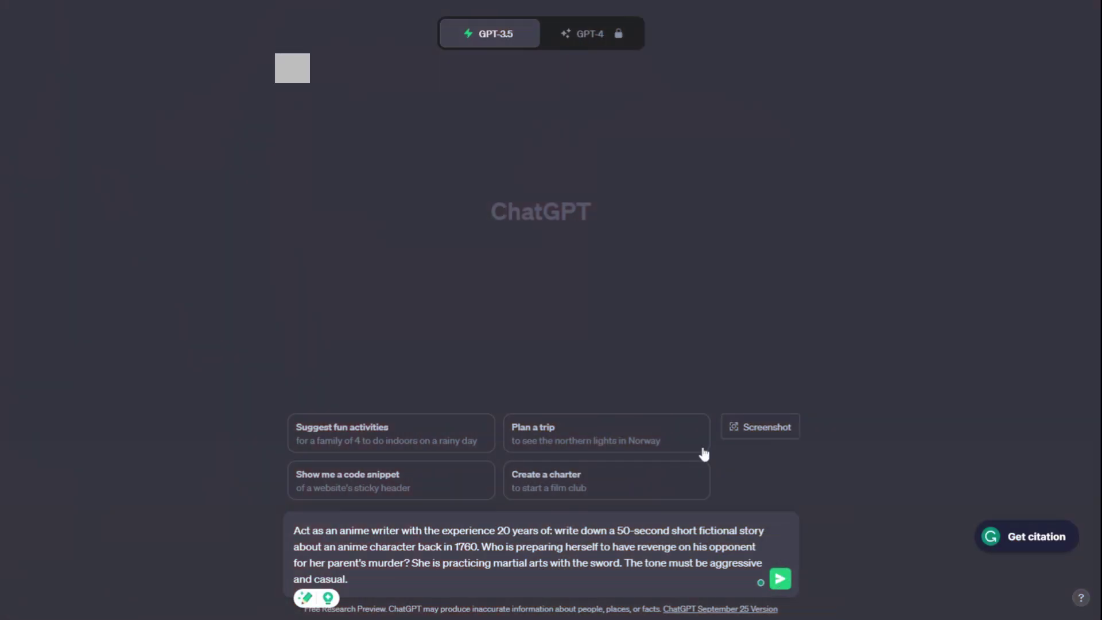
Send the anime-writer prompt and read through ChatGPT's 50-second Yuki revenge story.
{"action": "left_click", "coordinate": [902, 561]}
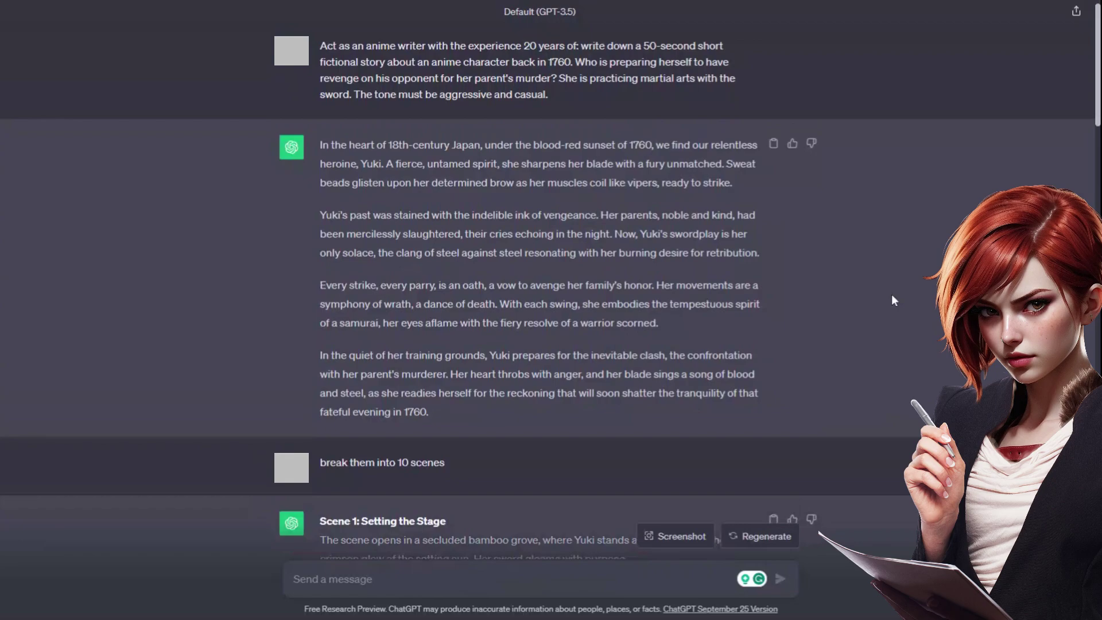
{"action": "scroll", "coordinate": [584, 281], "scroll_direction": "down", "scroll_amount": 2}
{"action": "scroll", "coordinate": [343, 251], "scroll_direction": "down", "scroll_amount": 6}
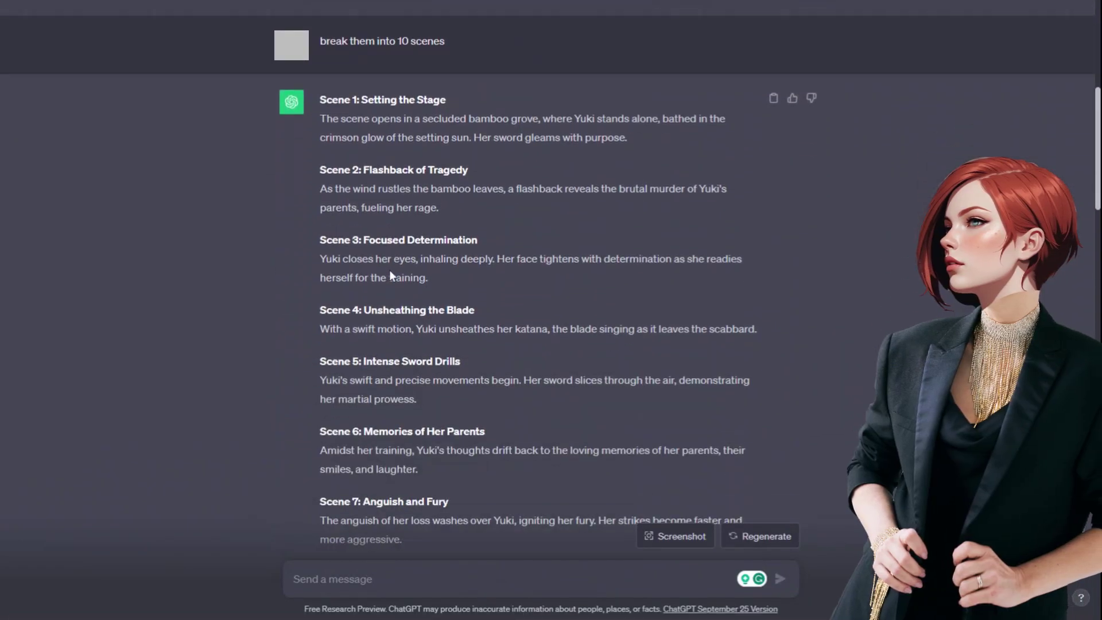
{"action": "scroll", "coordinate": [416, 302], "scroll_direction": "up", "scroll_amount": 1}
{"action": "scroll", "coordinate": [426, 222], "scroll_direction": "up", "scroll_amount": 3}
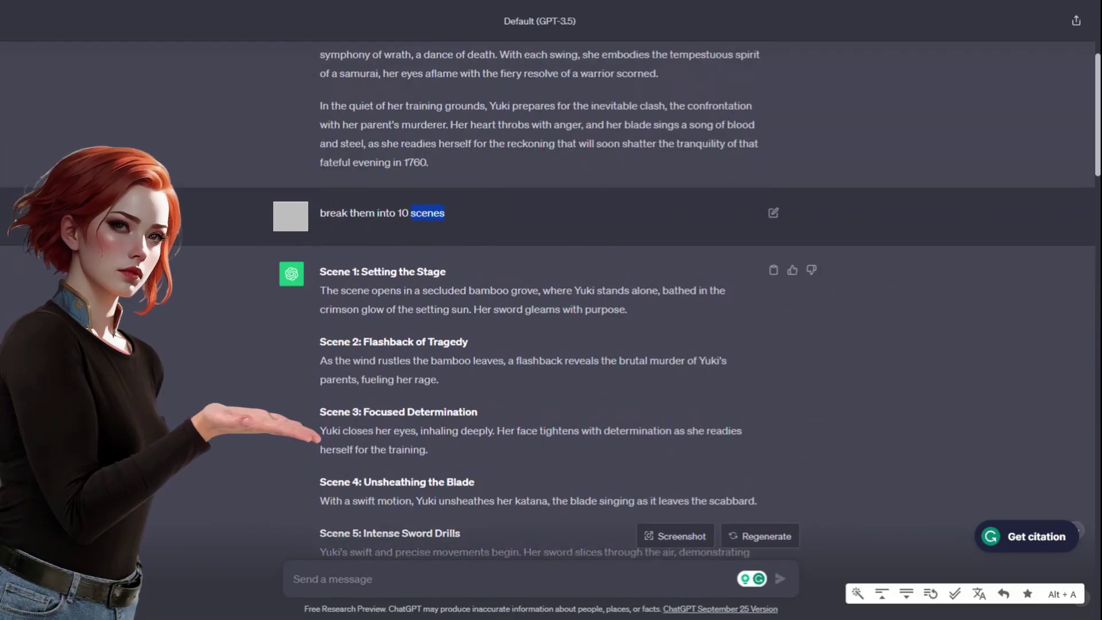
{"action": "left_click_drag", "start_coordinate": [445, 213], "coordinate": [317, 206]}
{"action": "scroll", "coordinate": [491, 333], "scroll_direction": "down", "scroll_amount": 3}
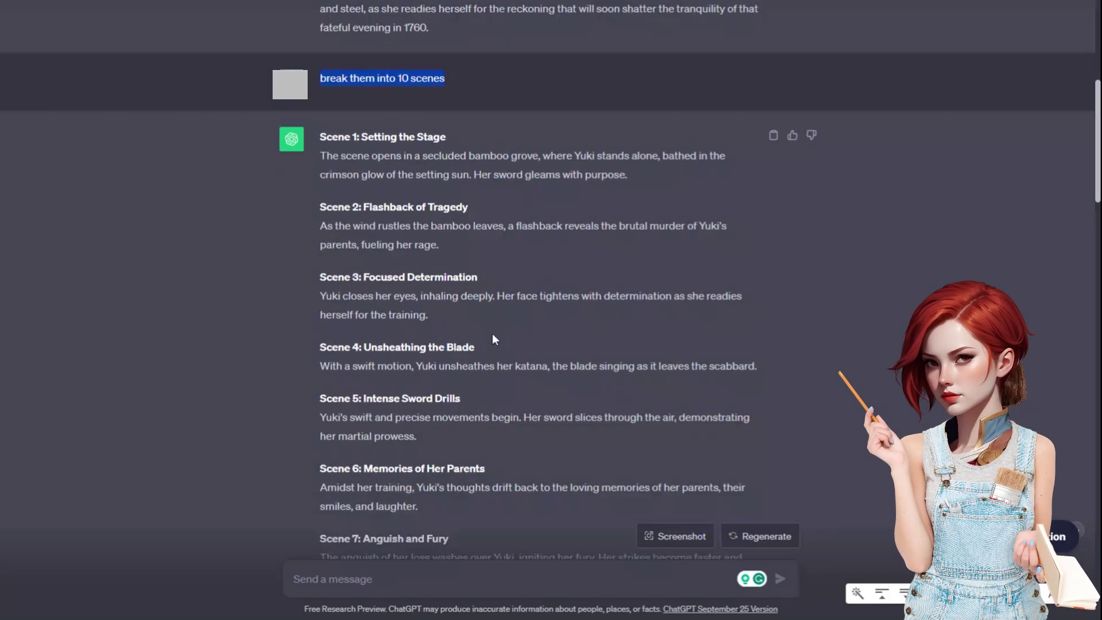
{"action": "scroll", "coordinate": [394, 337], "scroll_direction": "down", "scroll_amount": 12}
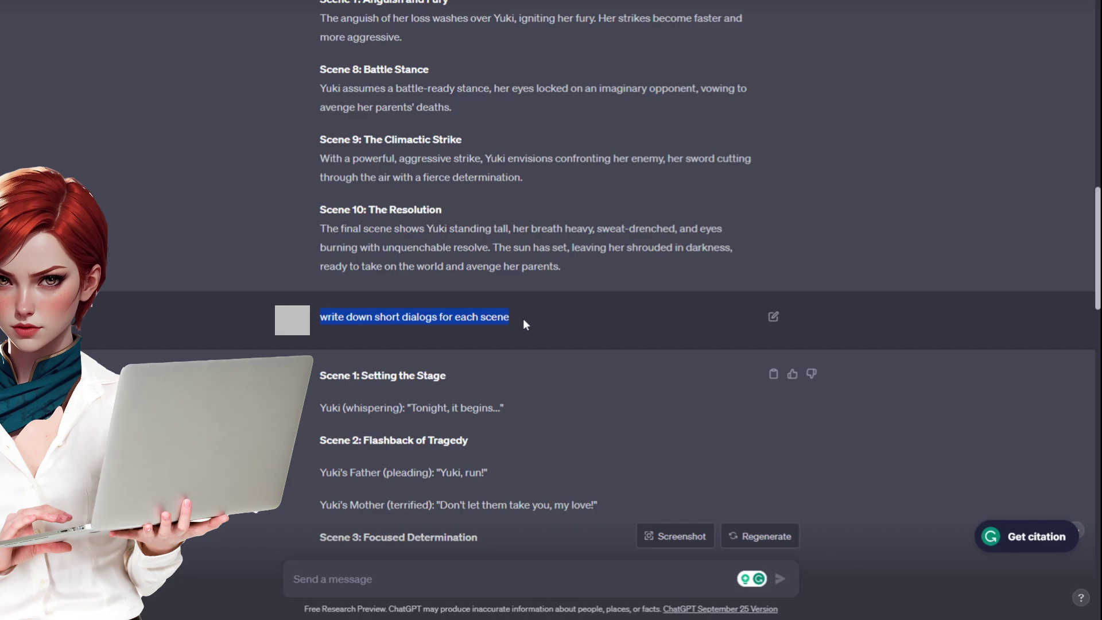
Review the ten scenes' dialog lines and the detailed per-scene image prompts.
{"action": "scroll", "coordinate": [418, 422], "scroll_direction": "down", "scroll_amount": 4}
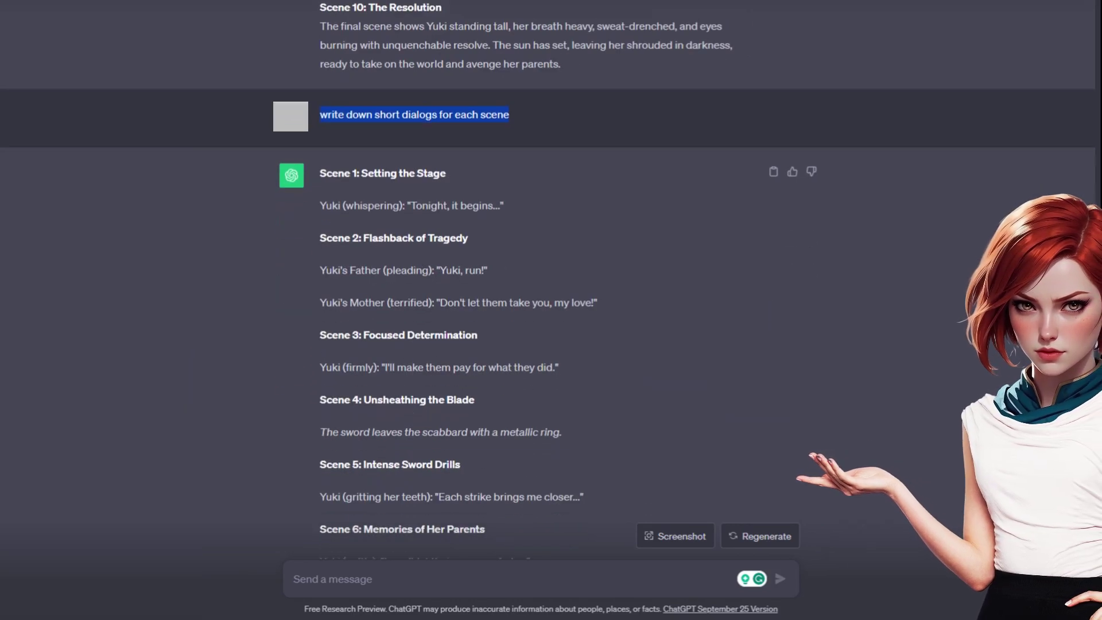
{"action": "scroll", "coordinate": [439, 291], "scroll_direction": "down", "scroll_amount": 4}
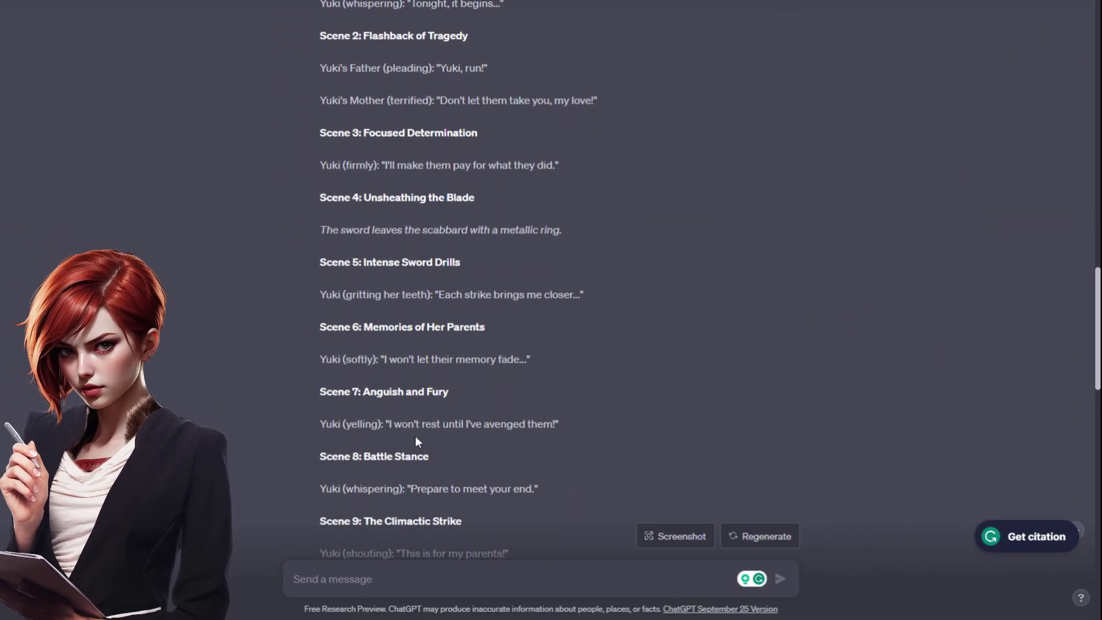
{"action": "scroll", "coordinate": [415, 441], "scroll_direction": "down", "scroll_amount": 4}
{"action": "left_click_drag", "start_coordinate": [377, 319], "coordinate": [352, 350]}
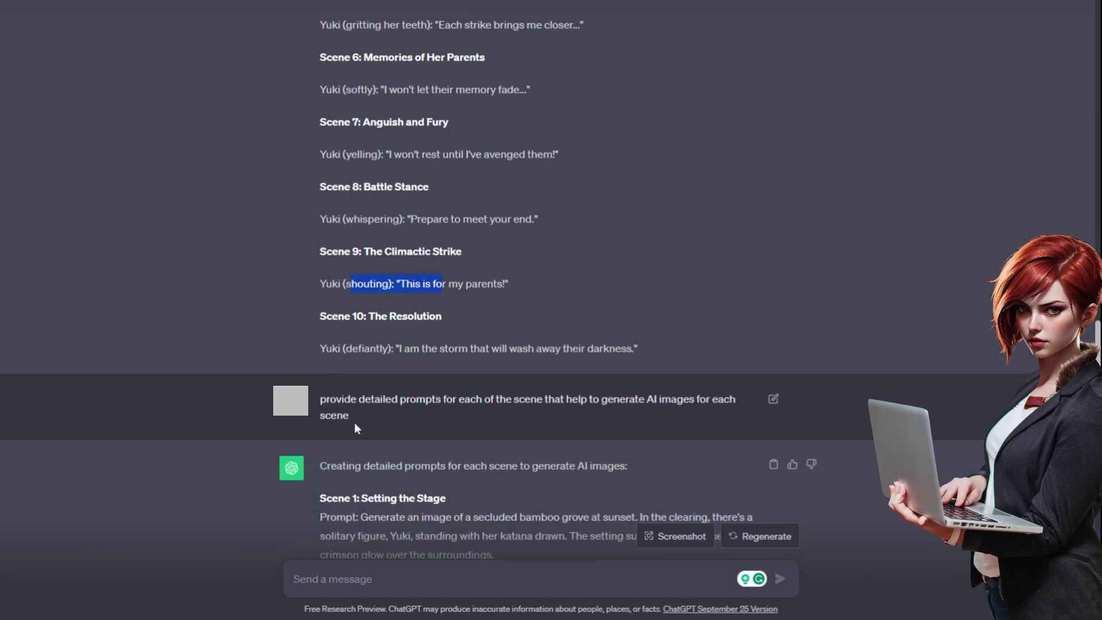
{"action": "left_click", "coordinate": [348, 418]}
{"action": "left_click_drag", "start_coordinate": [327, 405], "coordinate": [319, 398]}
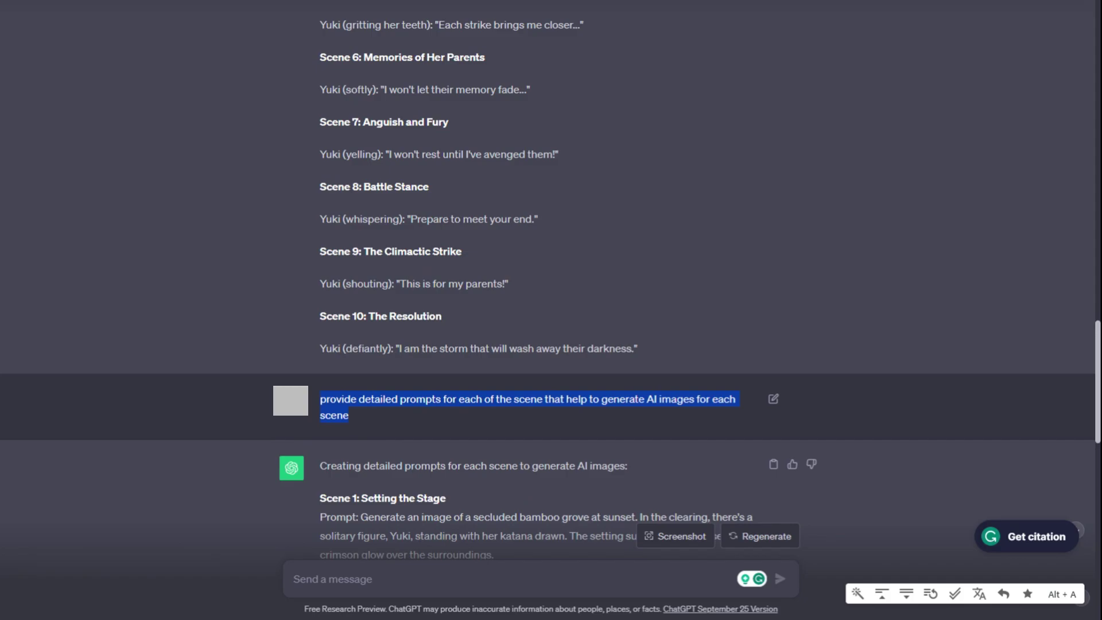
{"action": "scroll", "coordinate": [374, 423], "scroll_direction": "down", "scroll_amount": 4}
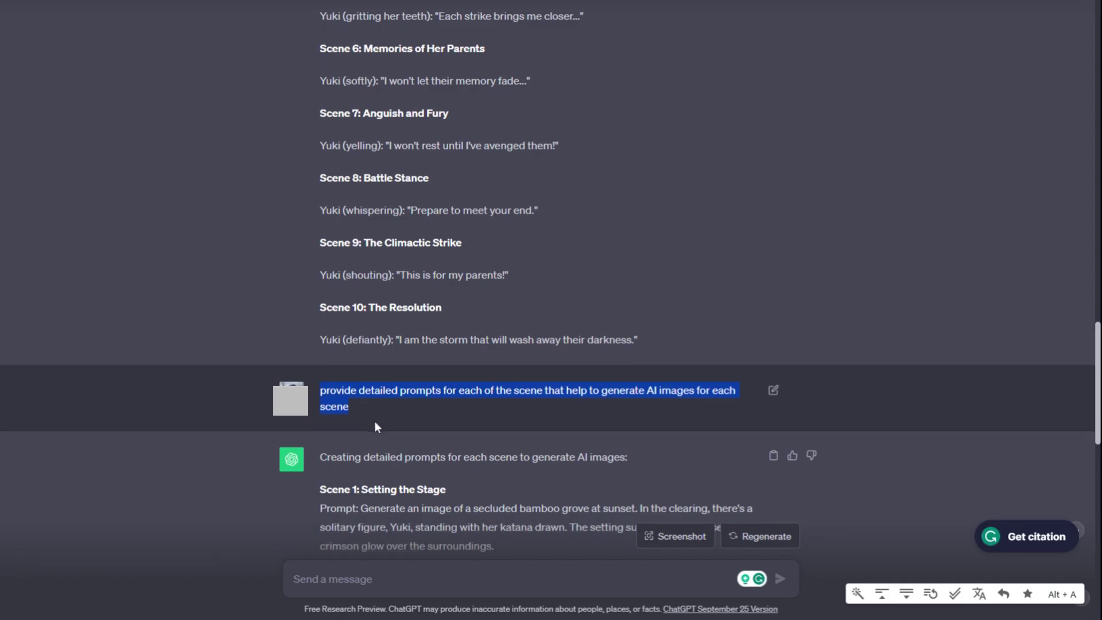
{"action": "scroll", "coordinate": [374, 425], "scroll_direction": "down", "scroll_amount": 2}
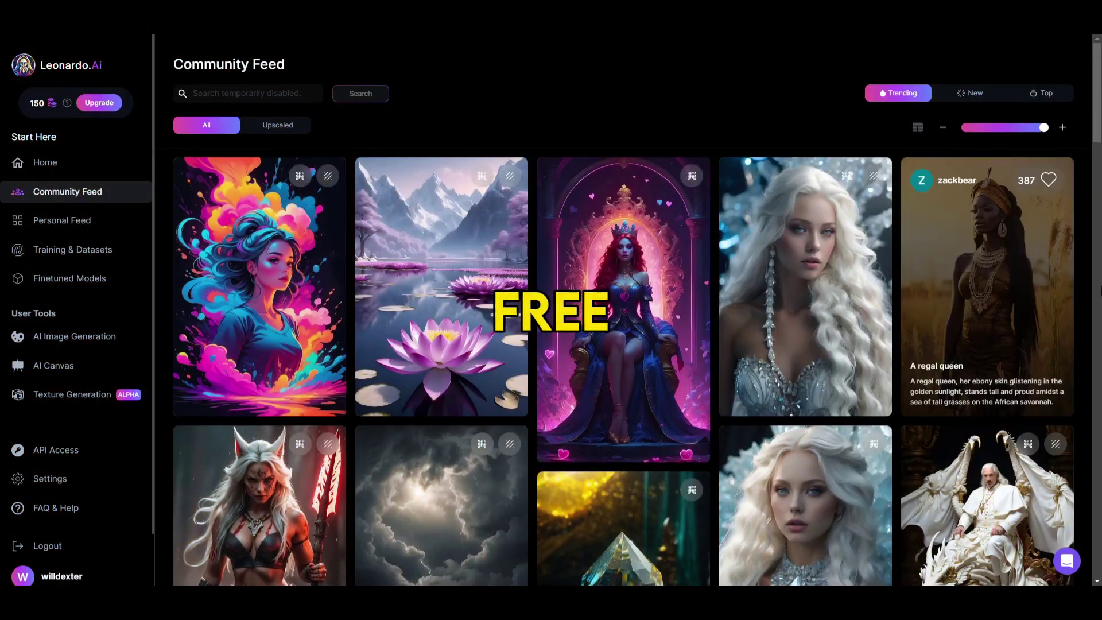
Generate the blue-eyed, dark-haired Yuki close-up, then request a wider, full upper-body, tearful shot.
{"action": "scroll", "coordinate": [551, 345], "scroll_direction": "down", "scroll_amount": 4}
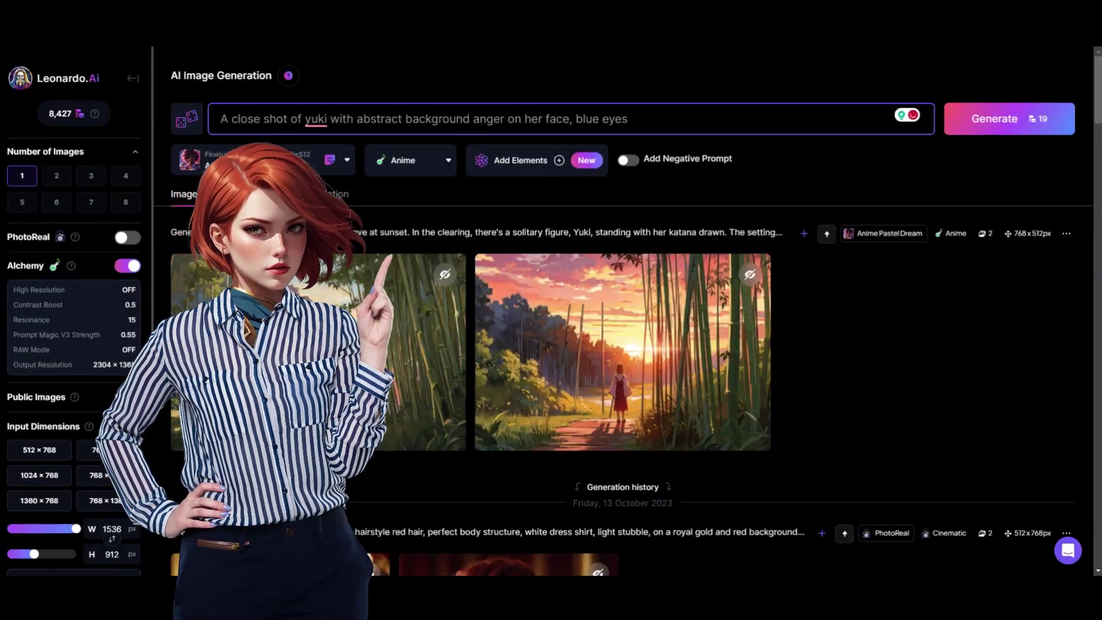
{"action": "type", "text": " thinking about her cruel past"}
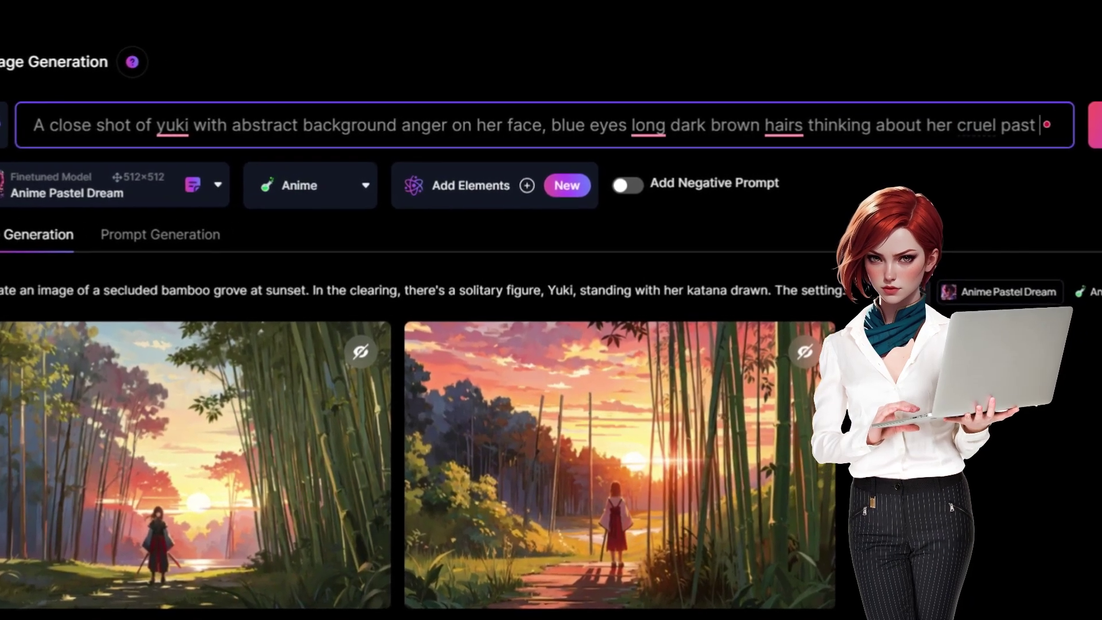
{"action": "key", "text": "Return"}
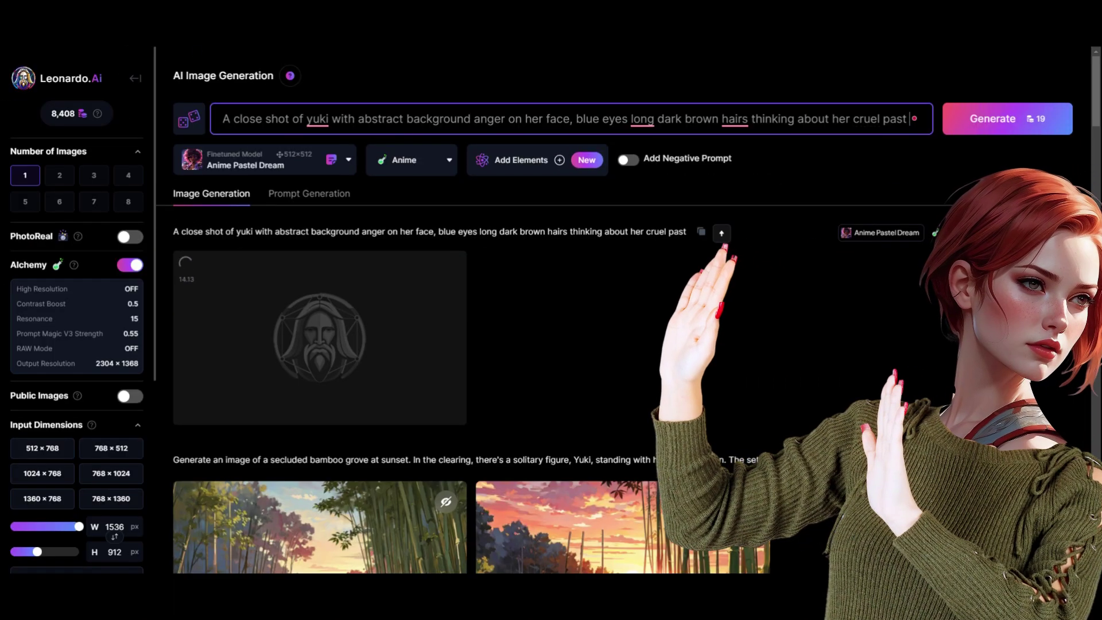
{"action": "type", "text": "make it wider angle p"}
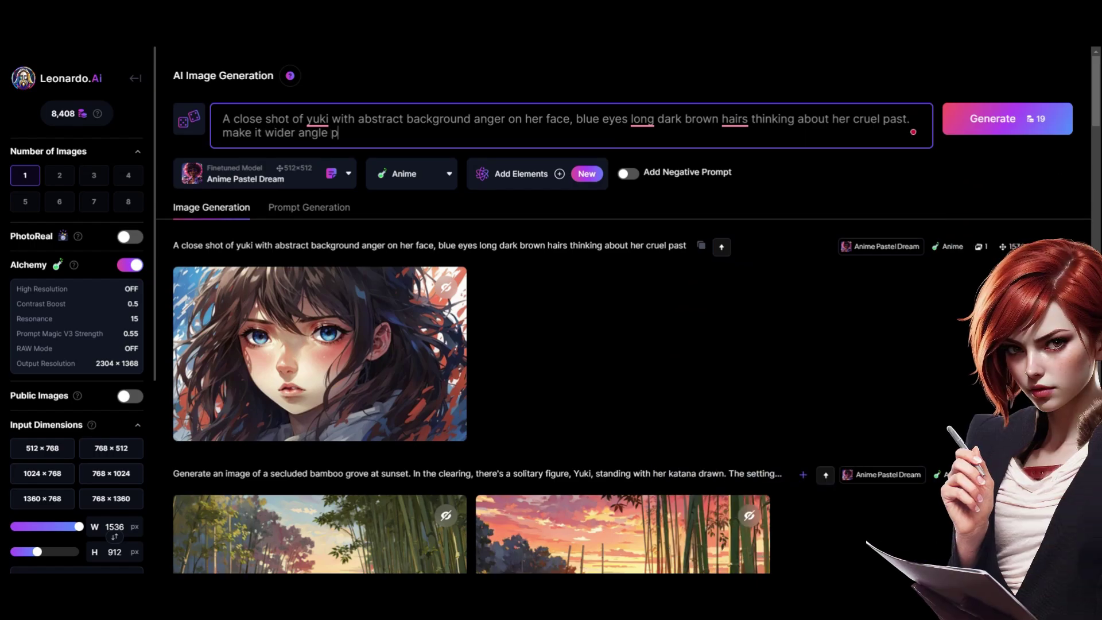
{"action": "type", "text": "hoto no head cut fu"}
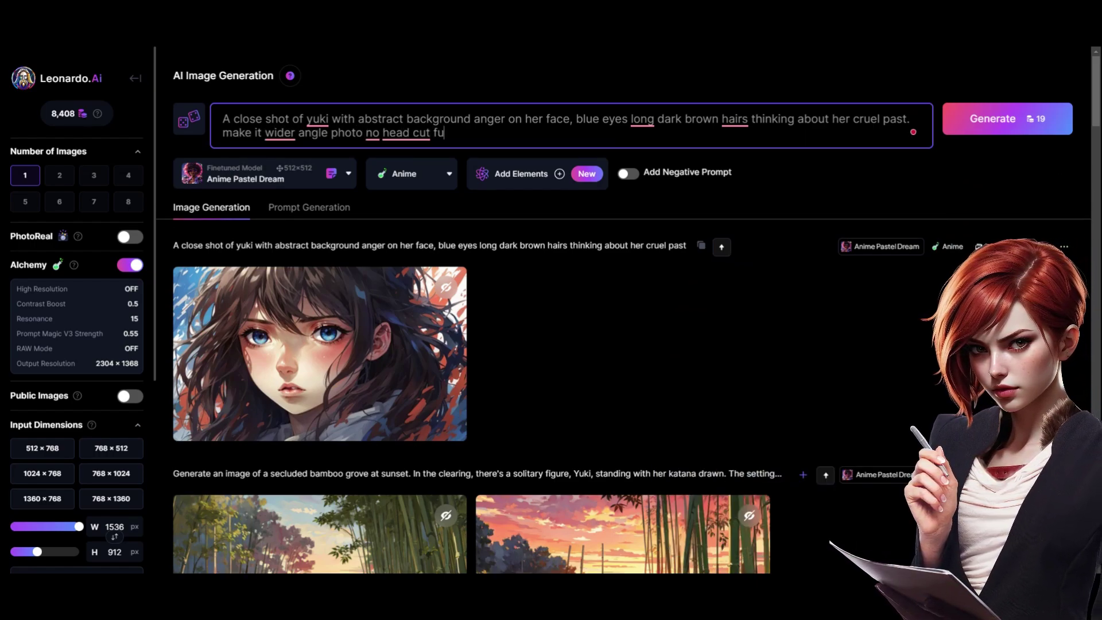
{"action": "type", "text": "ll upp body shot, tears in her e"}
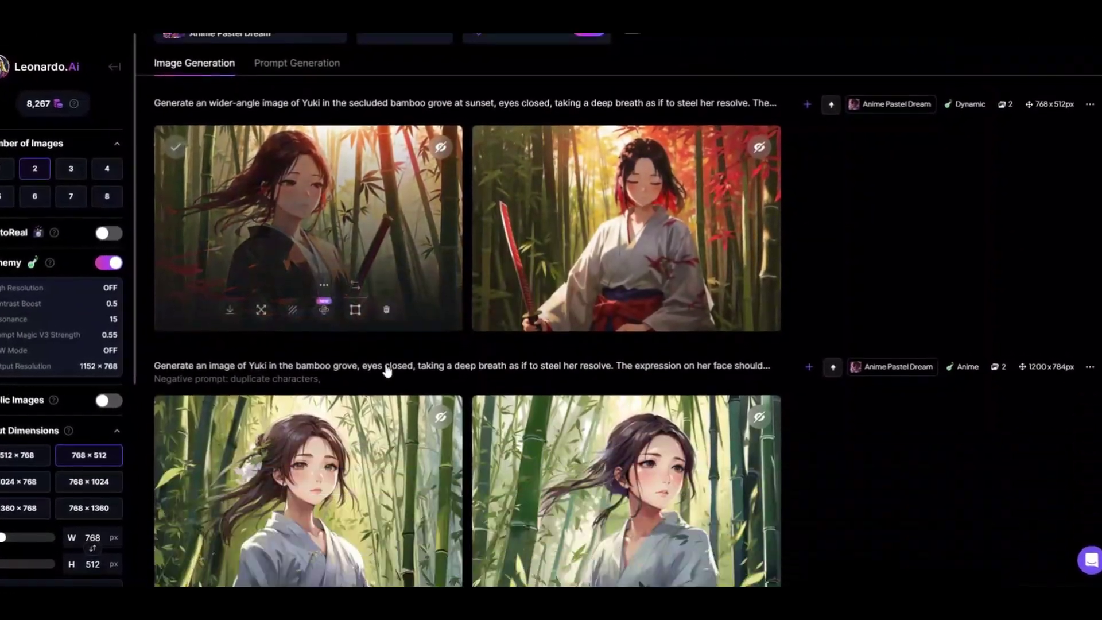
Scroll through the generated bamboo grove and katana-drawing images of Yuki.
{"action": "scroll", "coordinate": [388, 371], "scroll_direction": "down", "scroll_amount": 8}
{"action": "scroll", "coordinate": [517, 391], "scroll_direction": "up", "scroll_amount": 4}
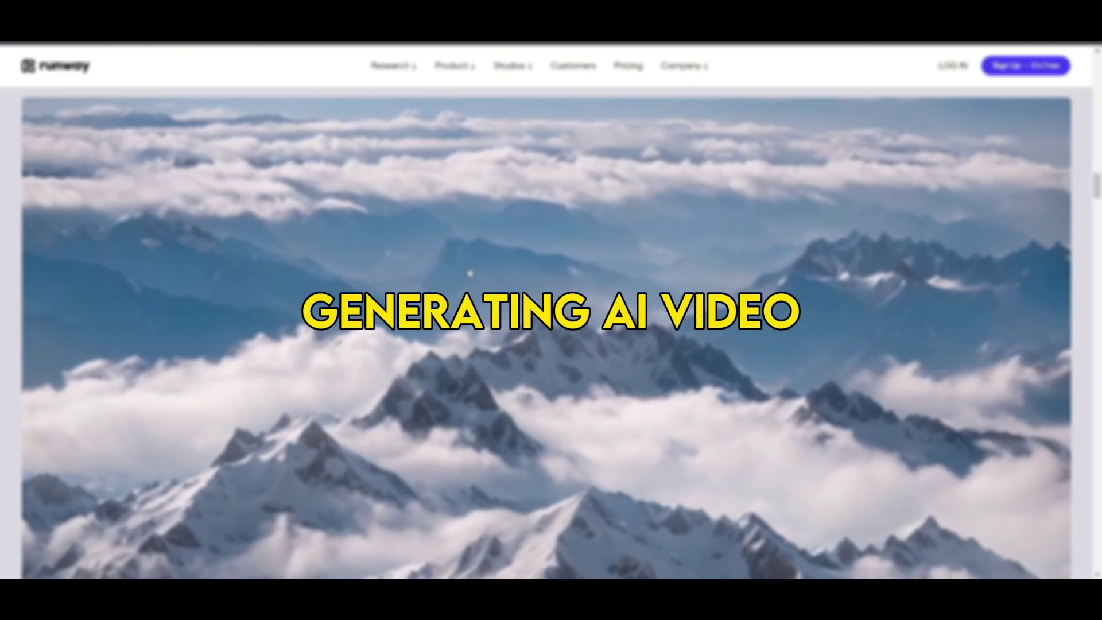
Browse down Runway's homepage through the AI Magic Tools sections.
{"action": "scroll", "coordinate": [470, 275], "scroll_direction": "down", "scroll_amount": 6}
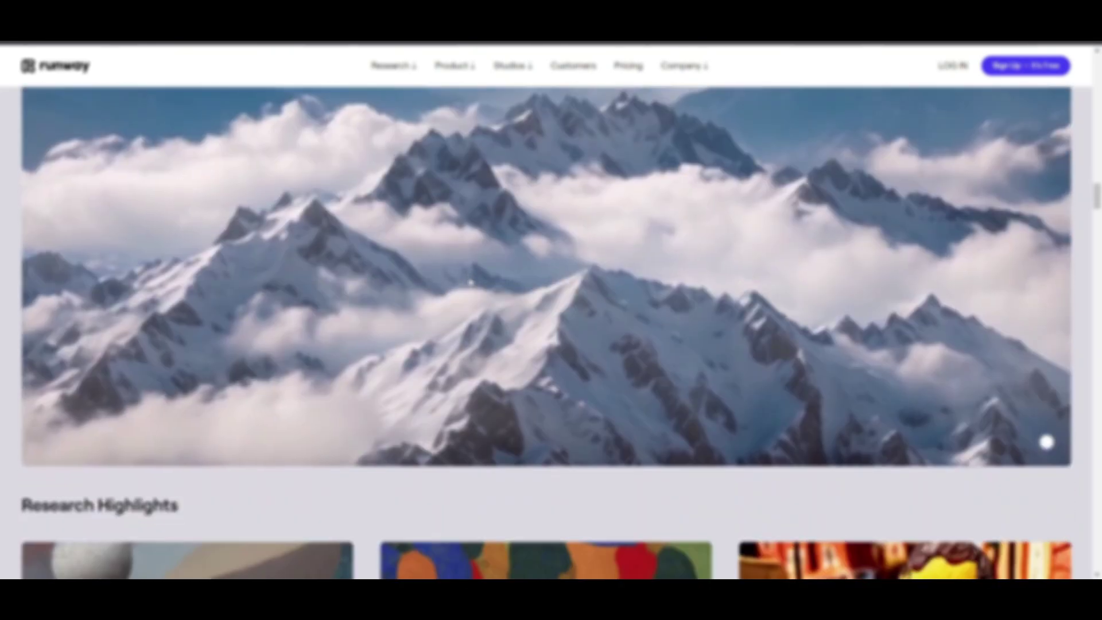
{"action": "scroll", "coordinate": [470, 281], "scroll_direction": "down", "scroll_amount": 15}
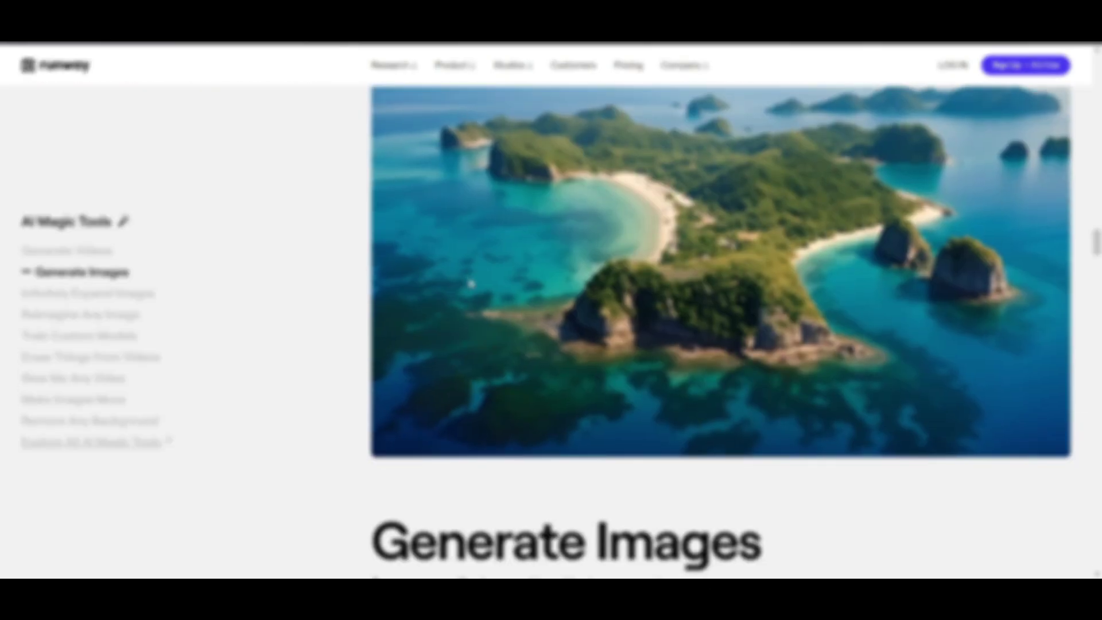
{"action": "scroll", "coordinate": [470, 282], "scroll_direction": "down", "scroll_amount": 8}
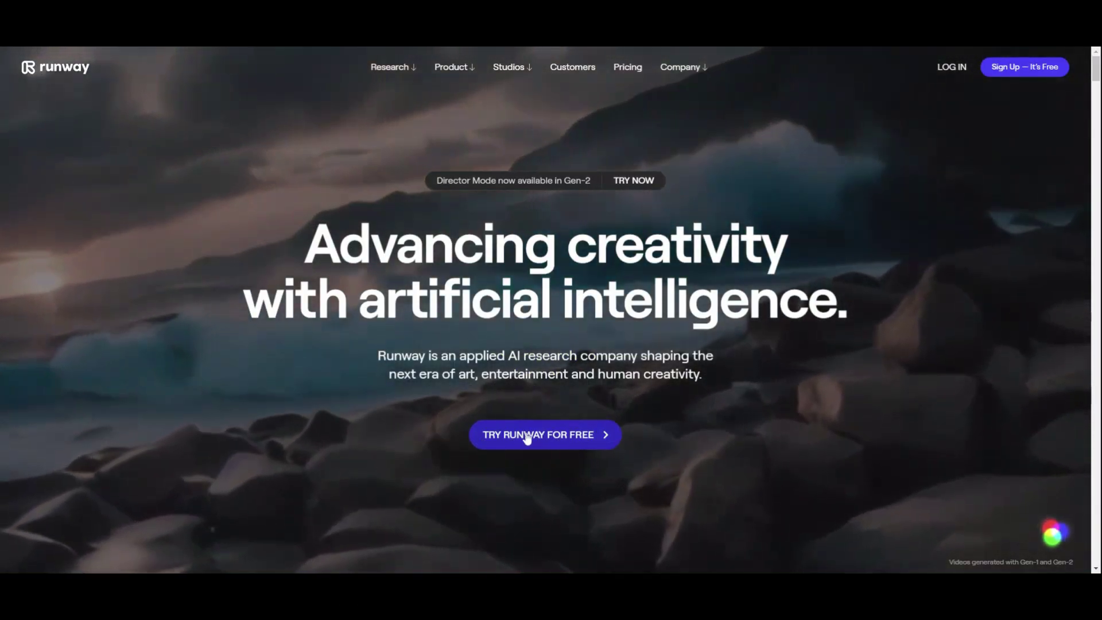
Start a free Runway account by signing in with Google.
{"action": "left_click", "coordinate": [527, 436]}
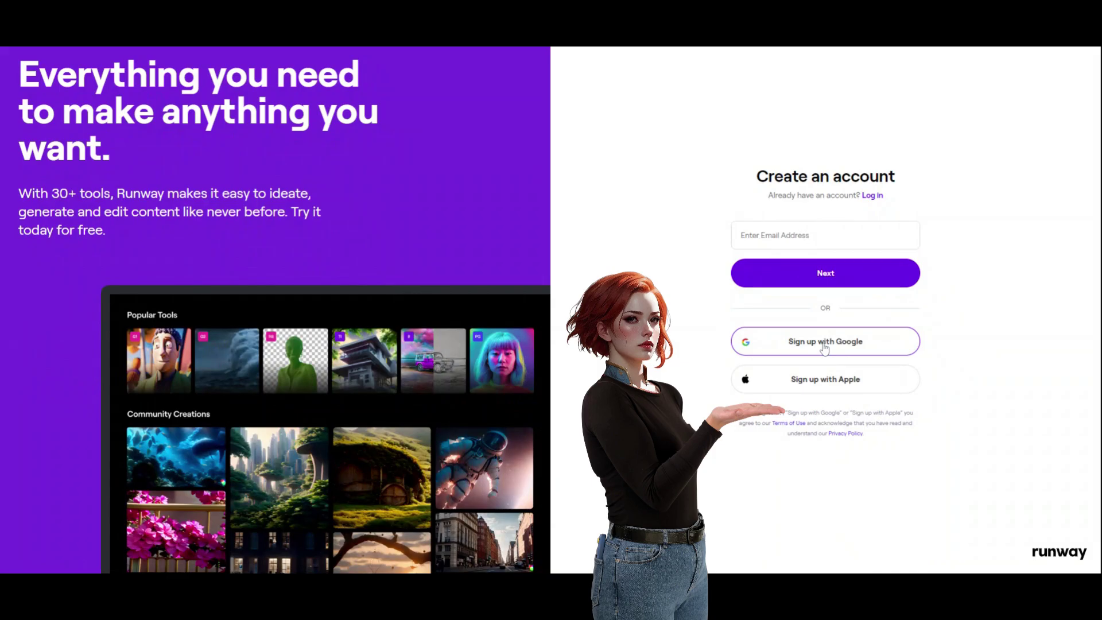
{"action": "left_click", "coordinate": [825, 344]}
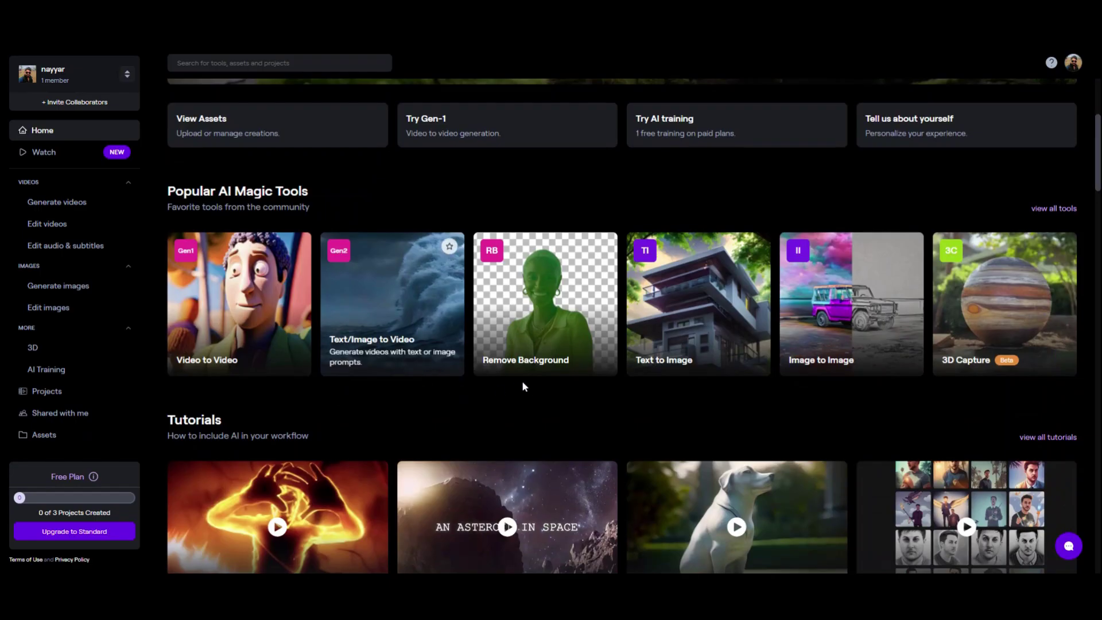
{"action": "scroll", "coordinate": [871, 307], "scroll_direction": "up", "scroll_amount": 2}
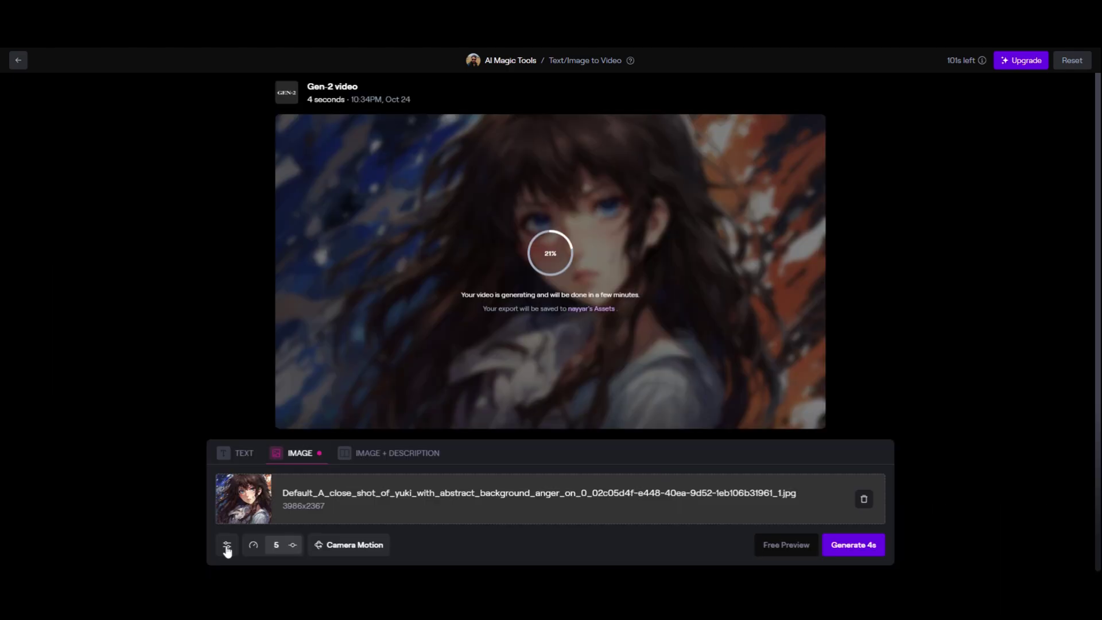
Check the Gen-2 settings and camera motion for Yuki's 4s video, then join the Pika Labs beta.
{"action": "left_click", "coordinate": [227, 545]}
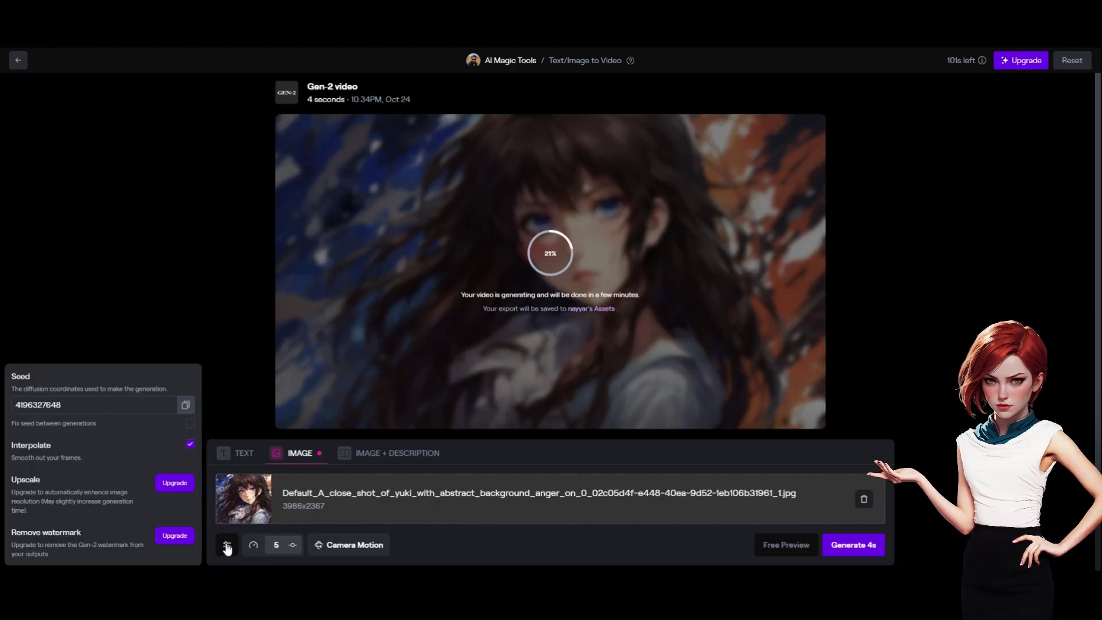
{"action": "left_click", "coordinate": [349, 550]}
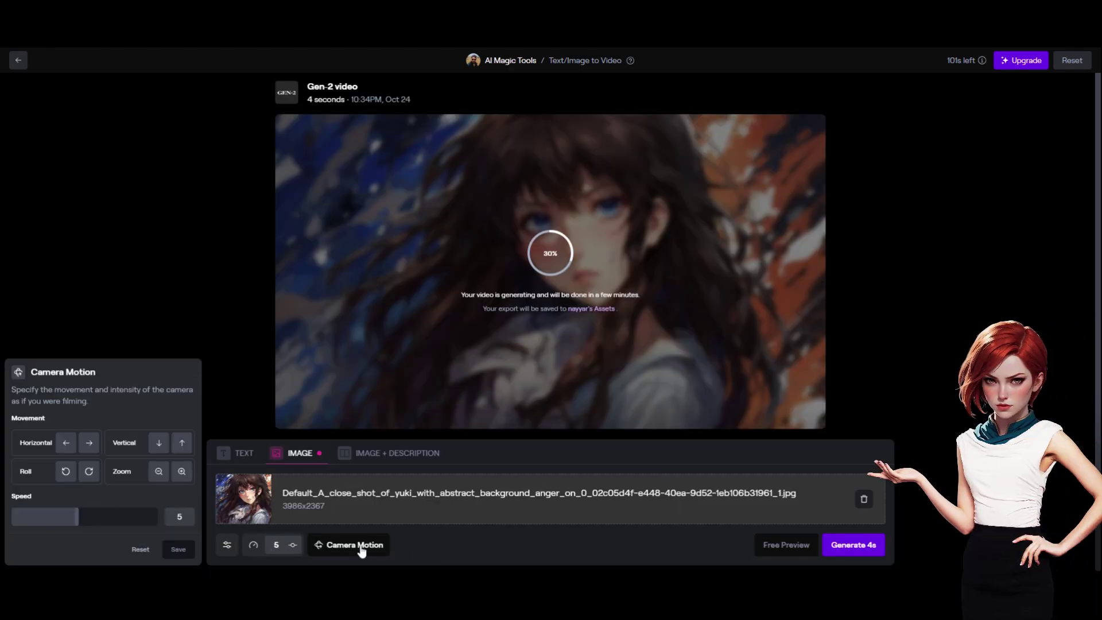
{"action": "left_click", "coordinate": [469, 567]}
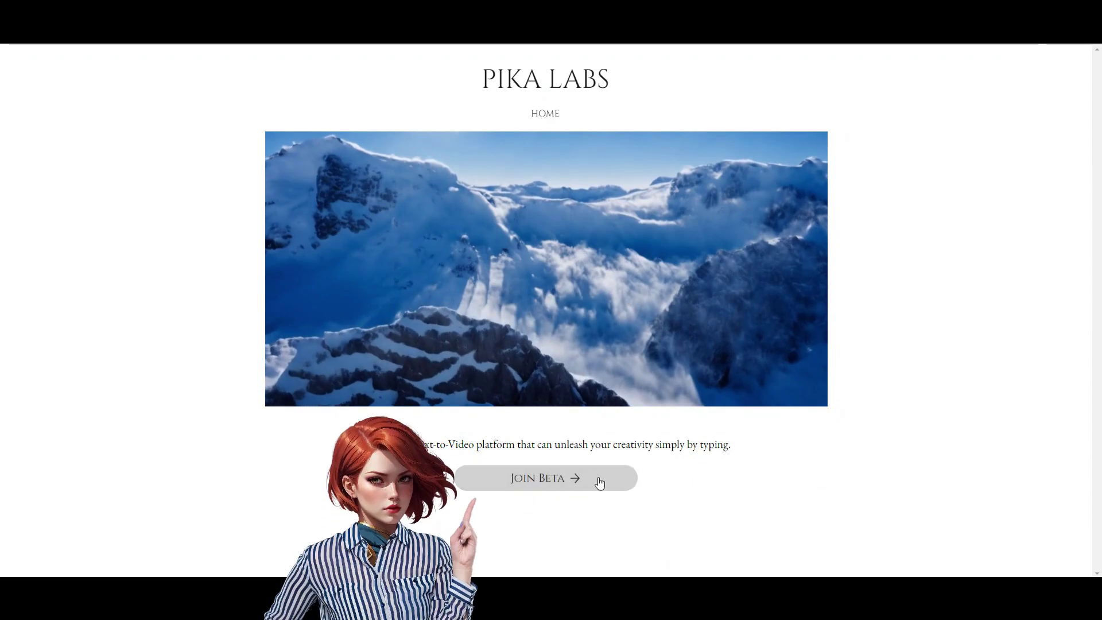
{"action": "left_click", "coordinate": [578, 480]}
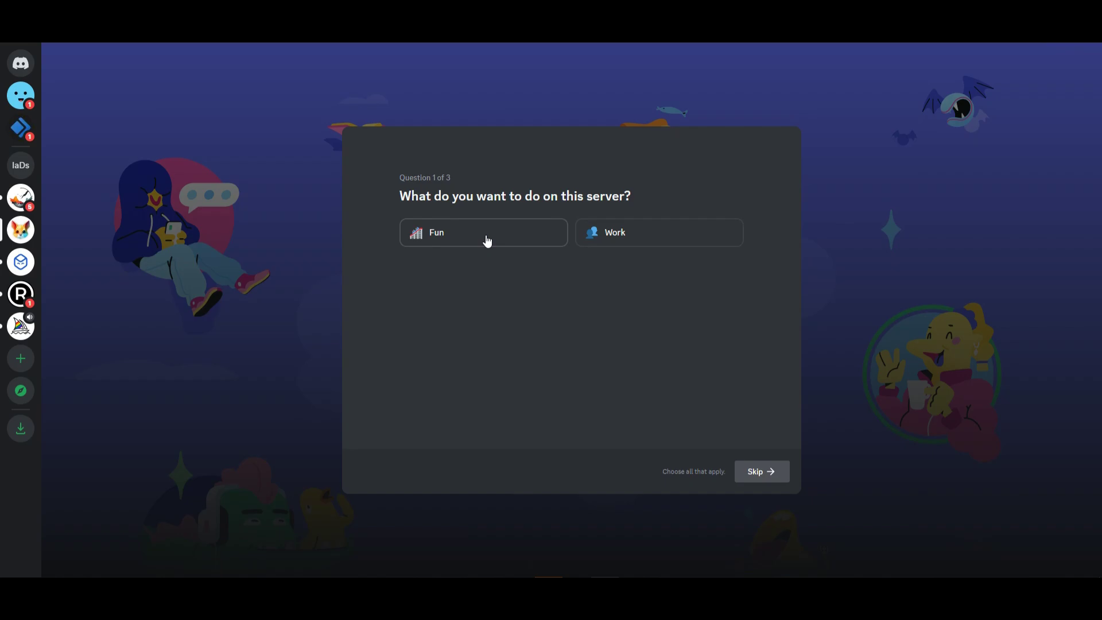
Complete Pika's Discord onboarding, choosing Work and Video Producer.
{"action": "left_click", "coordinate": [620, 234]}
{"action": "left_click", "coordinate": [769, 472]}
{"action": "left_click", "coordinate": [664, 224]}
{"action": "left_click", "coordinate": [766, 477]}
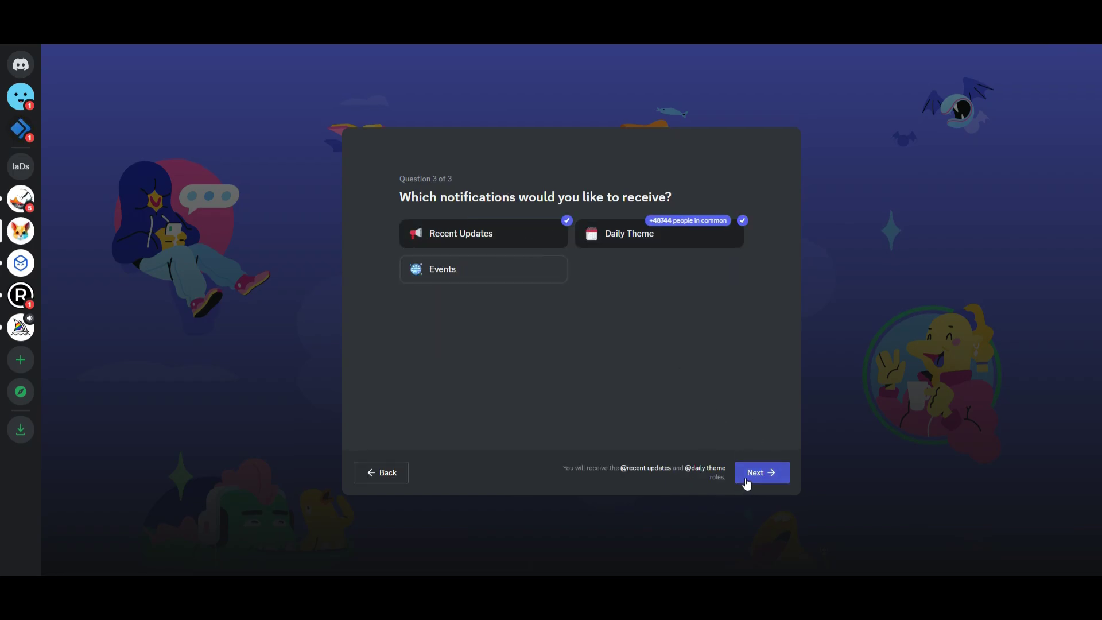
{"action": "left_click", "coordinate": [747, 484]}
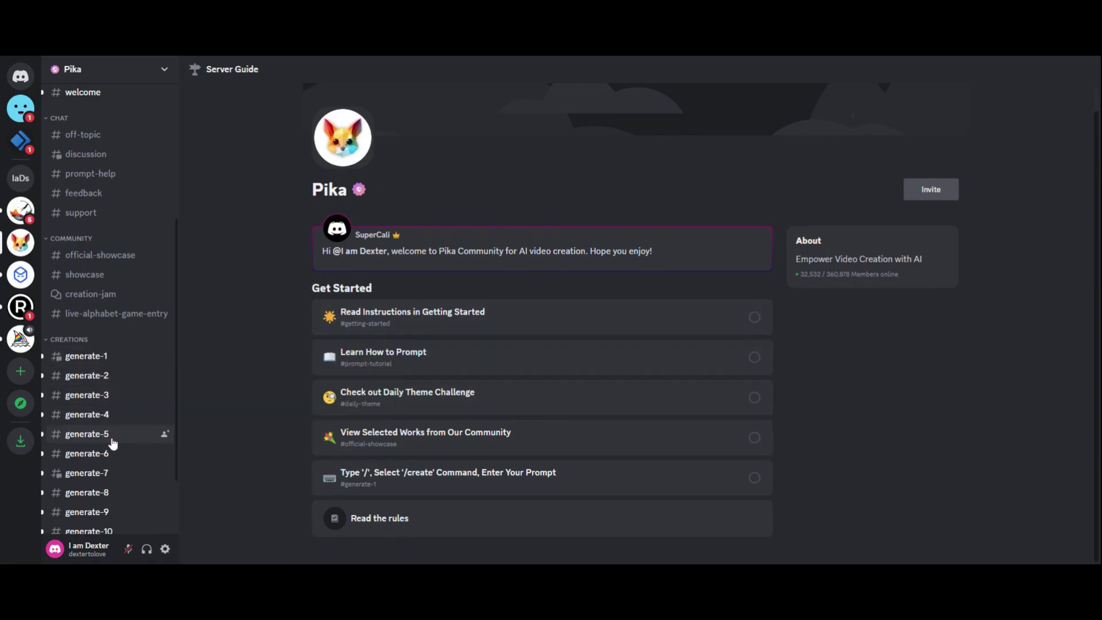
In generate-4, /create 'SAD FEELING' with the Yuki image, then send the fear-scream request.
{"action": "scroll", "coordinate": [101, 287], "scroll_direction": "down", "scroll_amount": 3}
{"action": "left_click", "coordinate": [103, 327]}
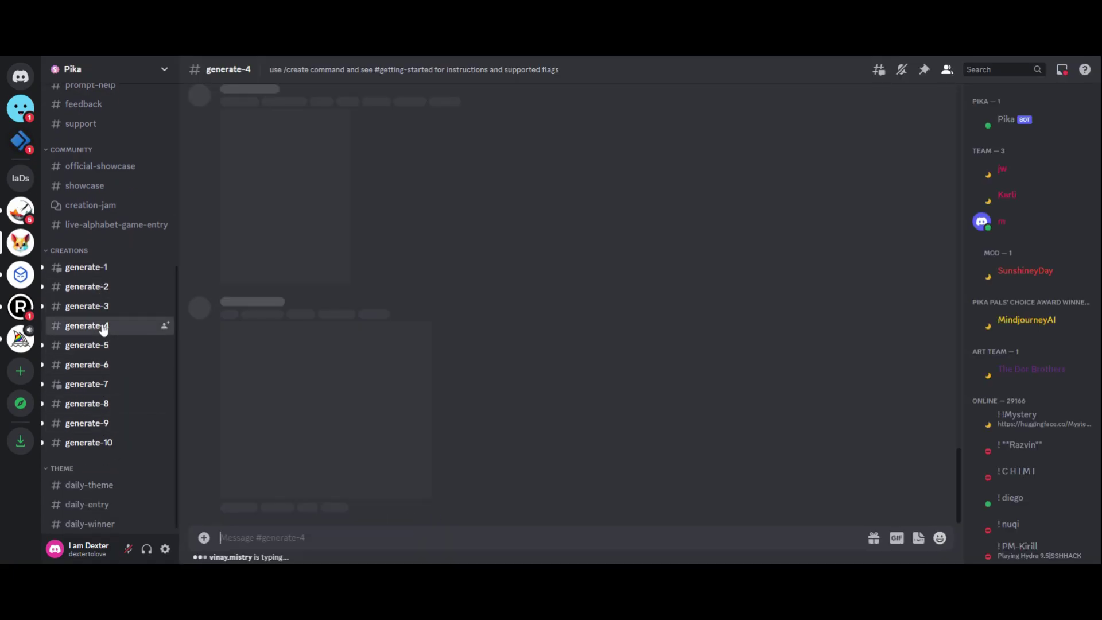
{"action": "scroll", "coordinate": [609, 366], "scroll_direction": "down", "scroll_amount": 3}
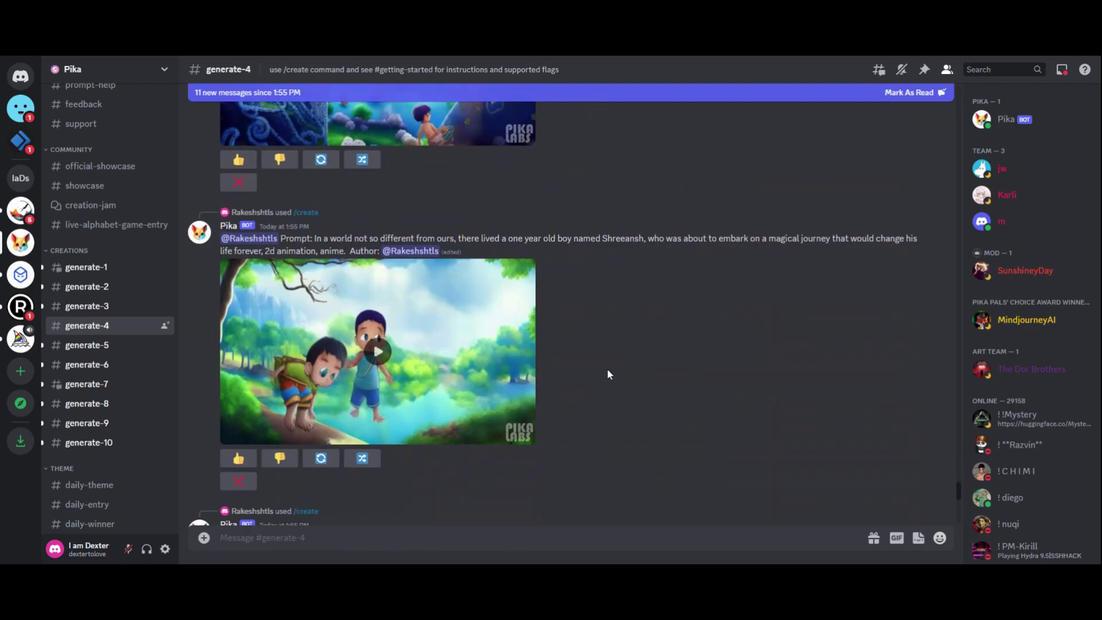
{"action": "type", "text": "/CREATE"}
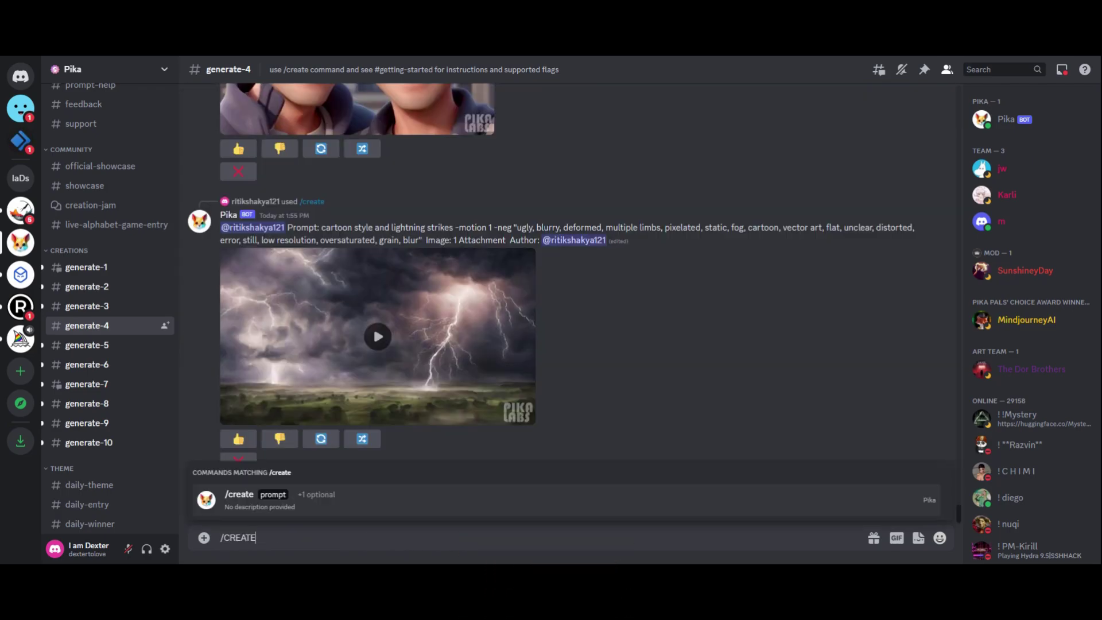
{"action": "key", "text": "Return"}
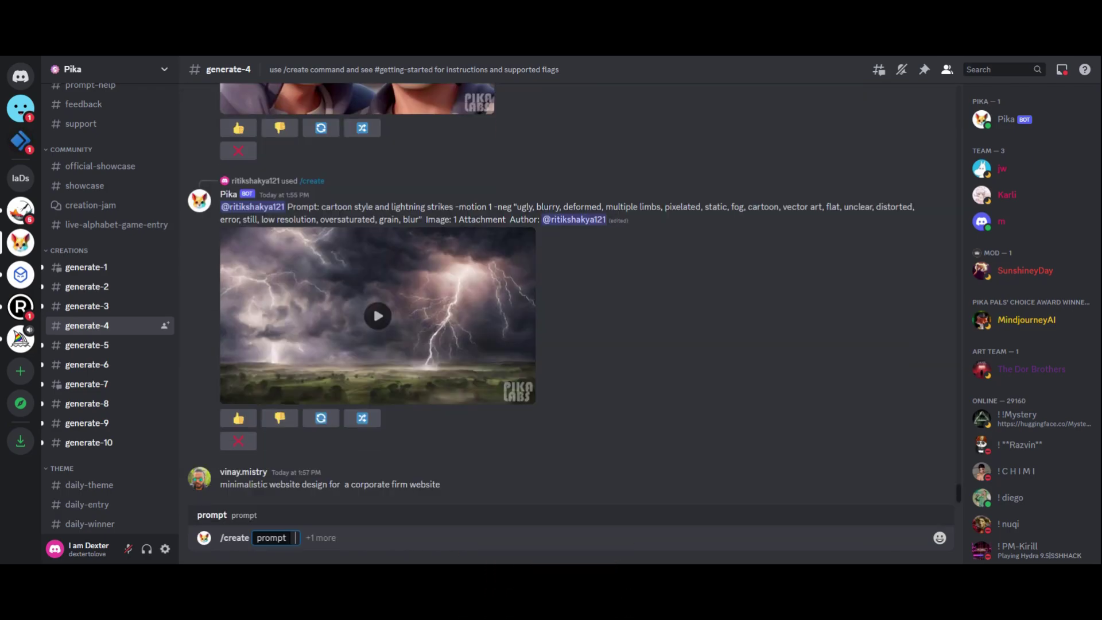
{"action": "type", "text": "SAD FEELINGS"}
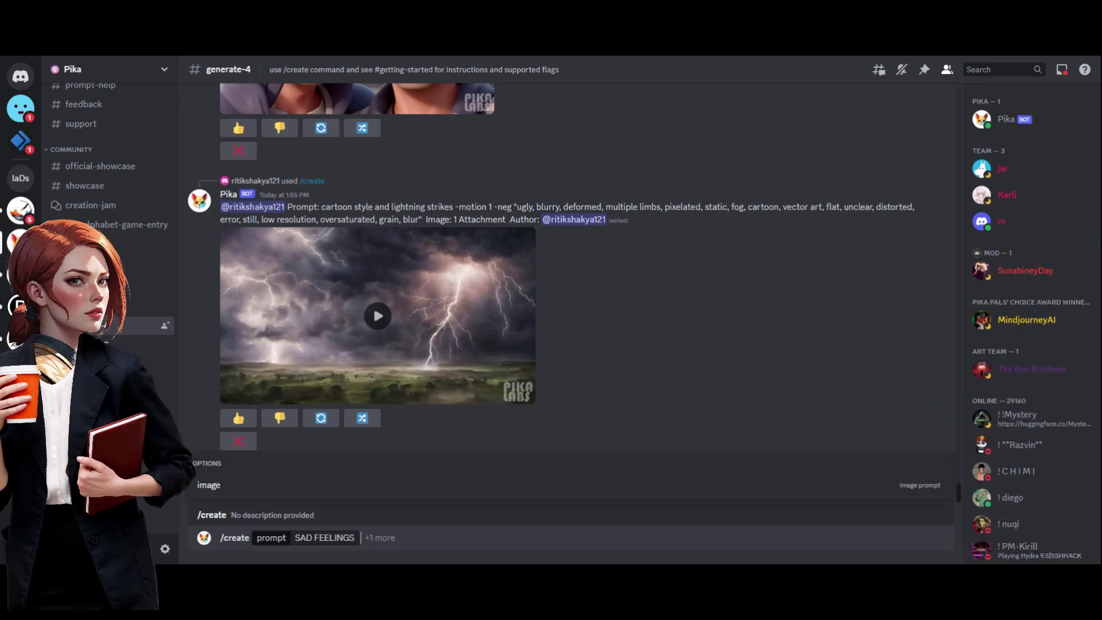
{"action": "left_click", "coordinate": [277, 485]}
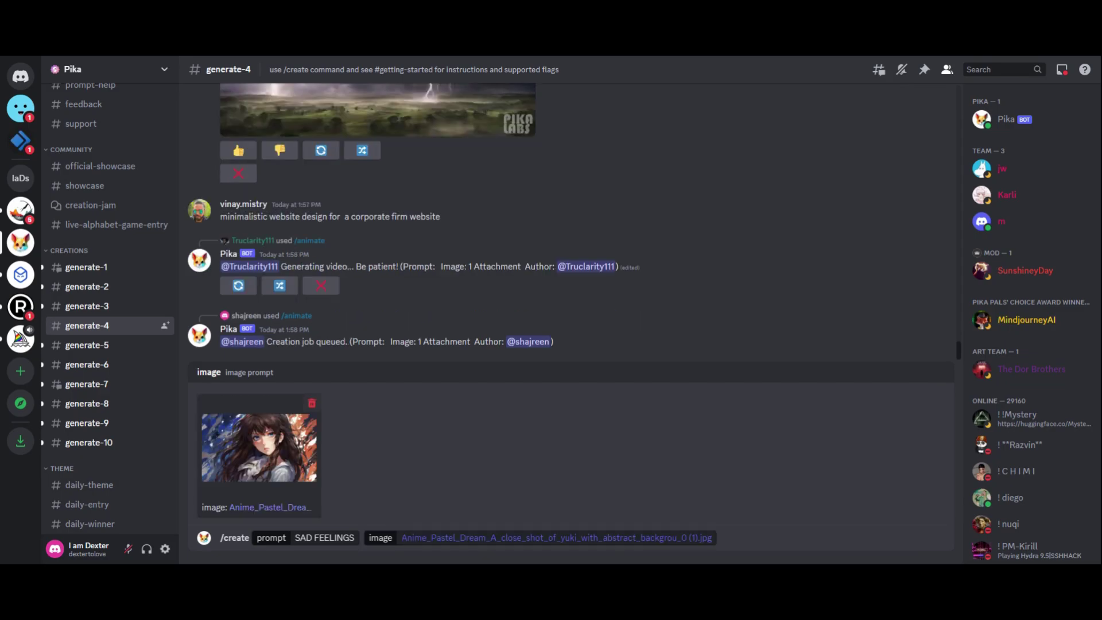
{"action": "key", "text": "Return"}
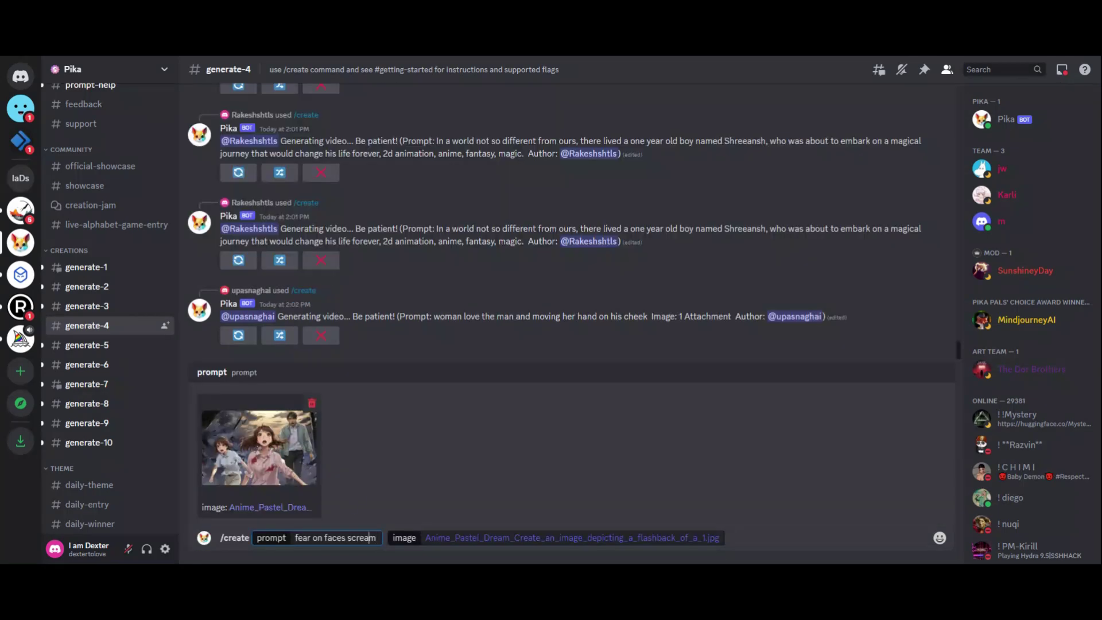
{"action": "key", "text": "Return"}
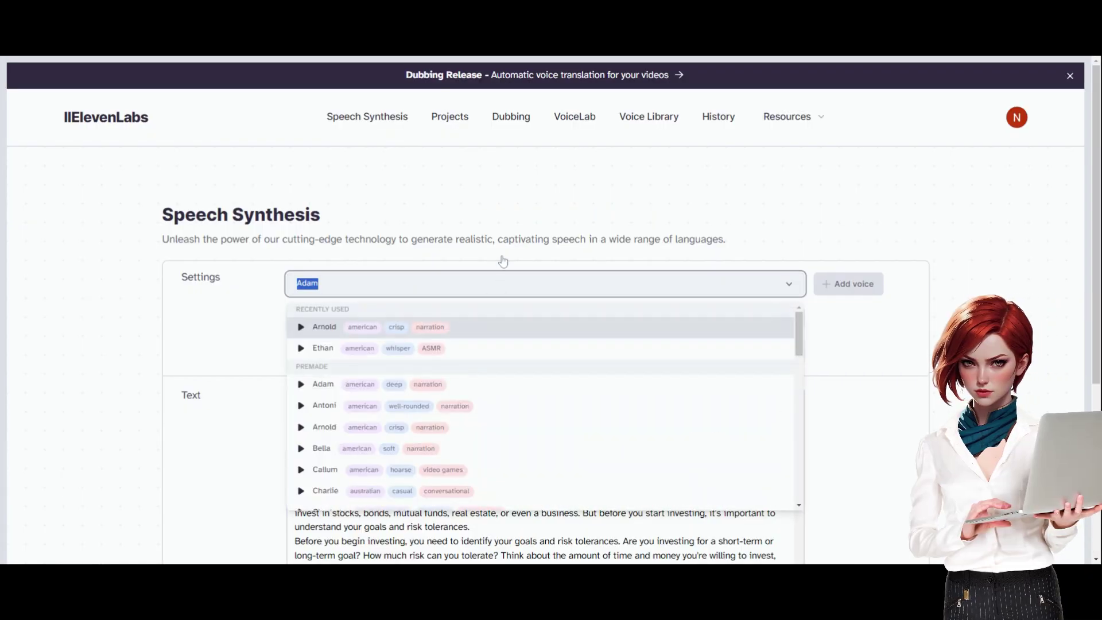
Add the Sasha and Joanne community voices from the Voice Library.
{"action": "scroll", "coordinate": [502, 259], "scroll_direction": "down", "scroll_amount": 2}
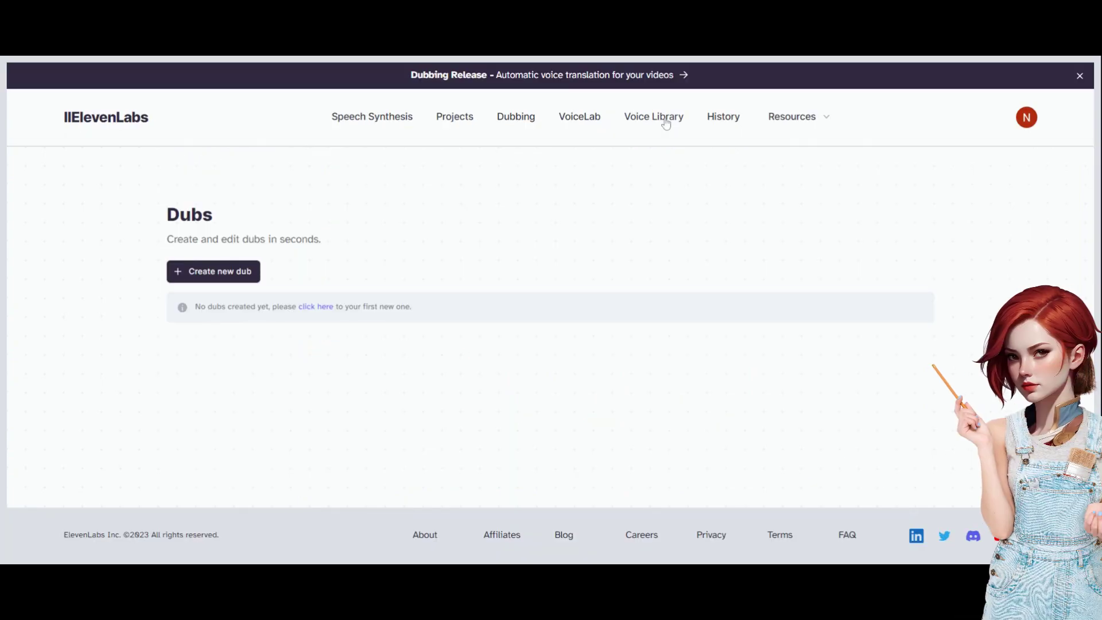
{"action": "left_click", "coordinate": [666, 119]}
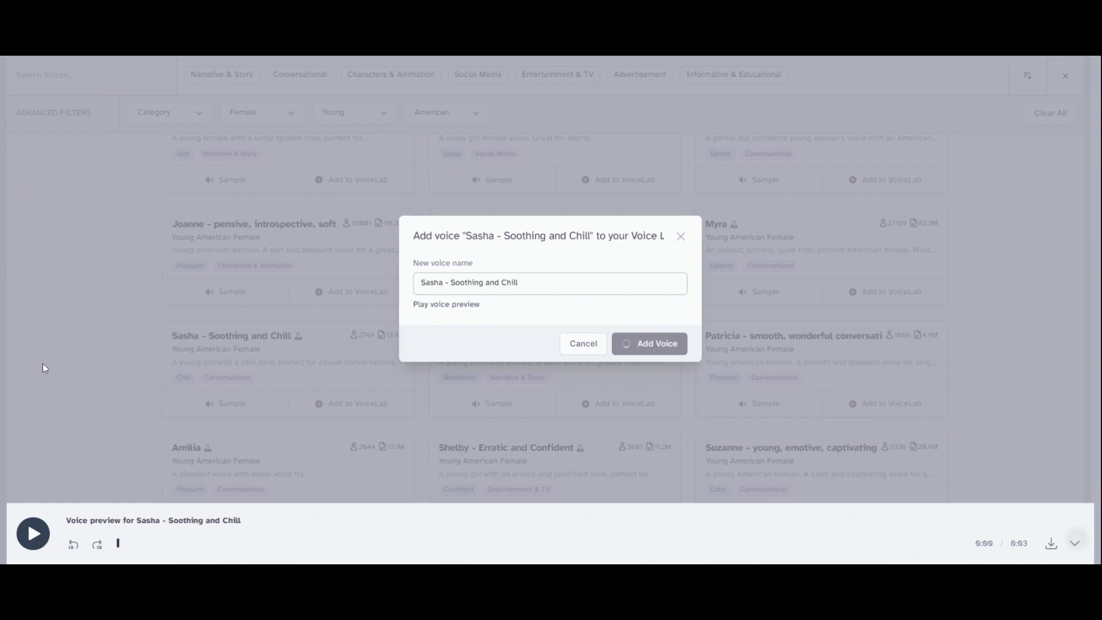
{"action": "left_click", "coordinate": [646, 341]}
{"action": "left_click", "coordinate": [626, 336]}
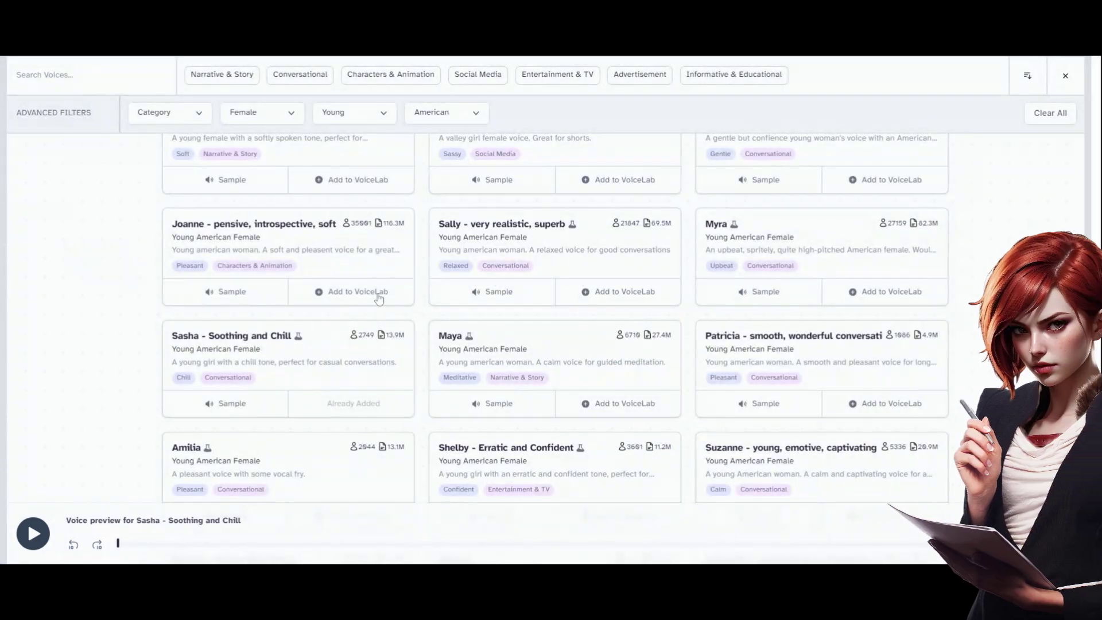
{"action": "left_click", "coordinate": [379, 293]}
{"action": "left_click", "coordinate": [657, 342]}
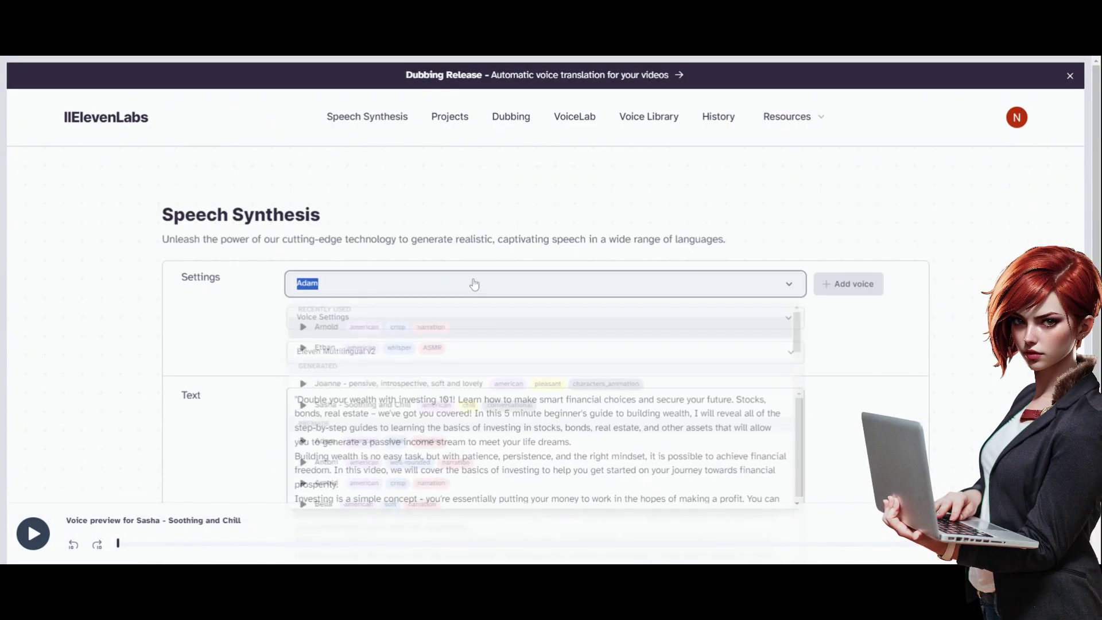
Generate speech for 'Tonight, it begins..' with the Sasha - Soothing and Chill voice.
{"action": "left_click", "coordinate": [333, 406]}
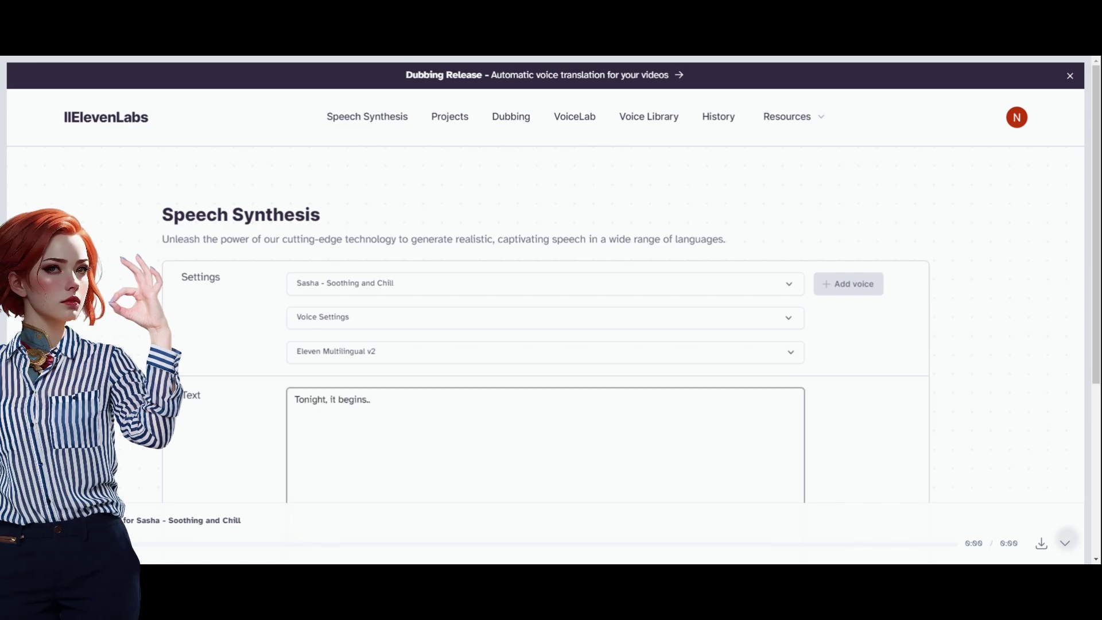
{"action": "scroll", "coordinate": [471, 379], "scroll_direction": "down", "scroll_amount": 4}
{"action": "left_click", "coordinate": [471, 405]}
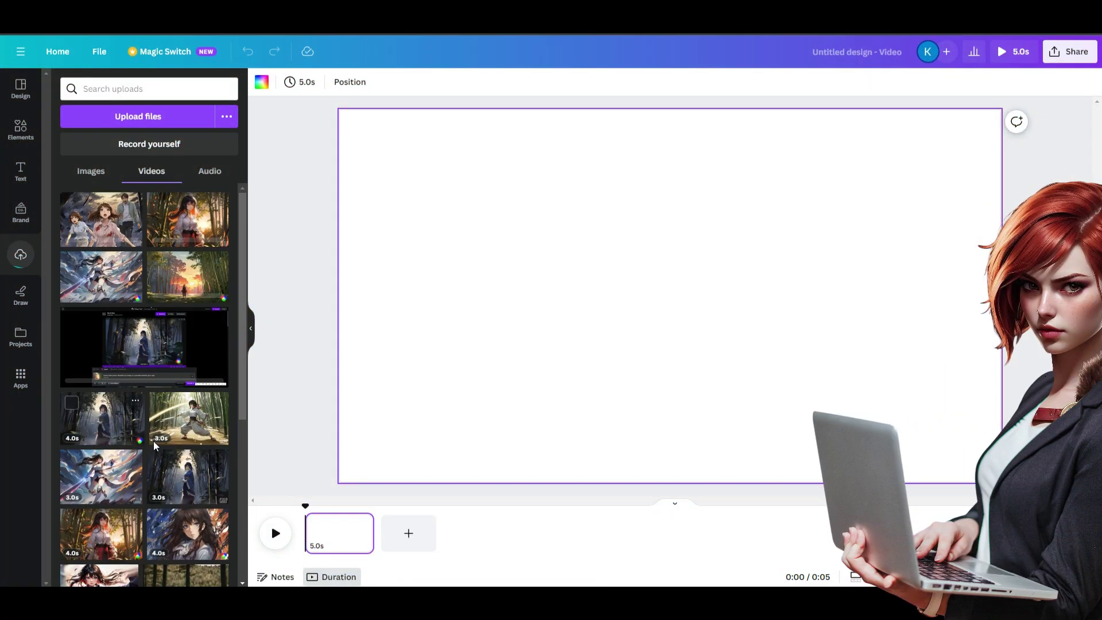
Place the Yuki close-up clip on page 1, sized to cover the whole page.
{"action": "scroll", "coordinate": [155, 445], "scroll_direction": "down", "scroll_amount": 4}
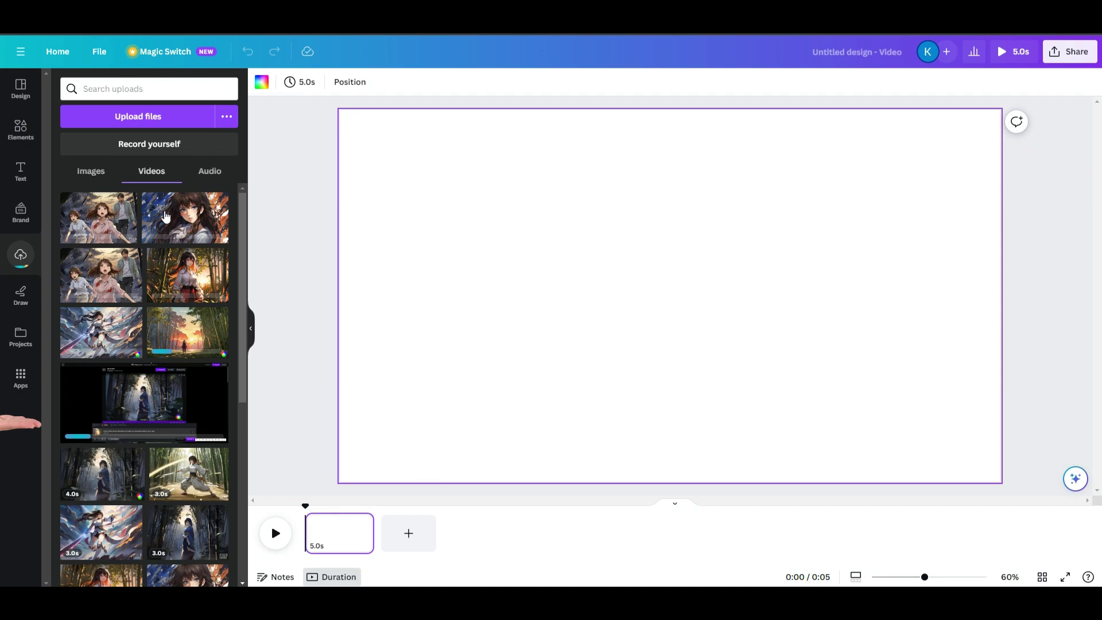
{"action": "scroll", "coordinate": [154, 482], "scroll_direction": "up", "scroll_amount": 3}
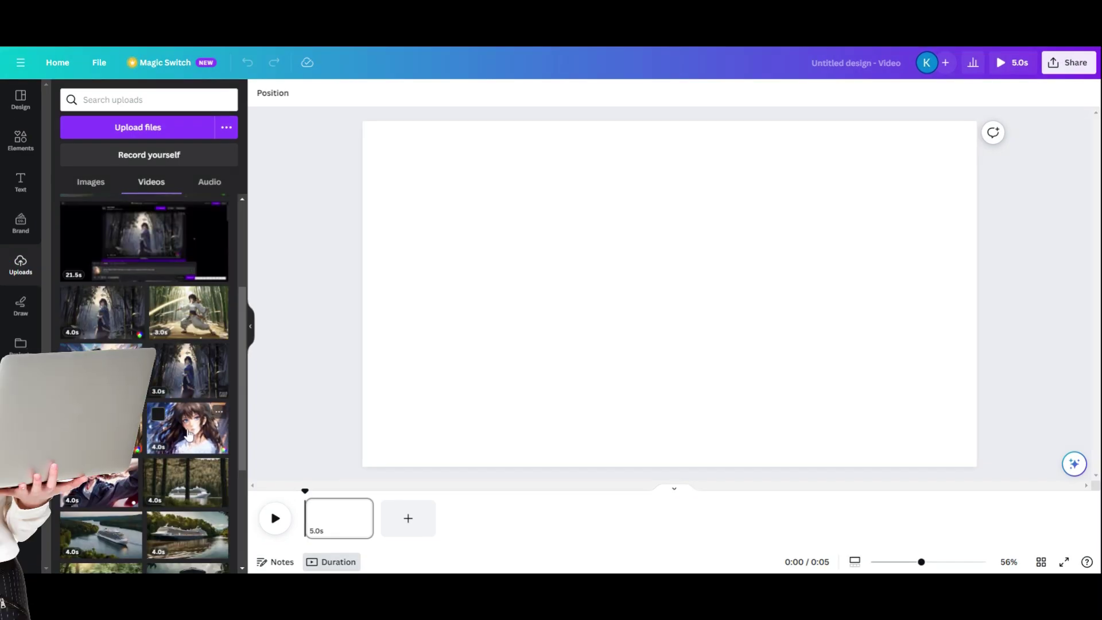
{"action": "left_click", "coordinate": [190, 435]}
{"action": "right_click", "coordinate": [546, 275]}
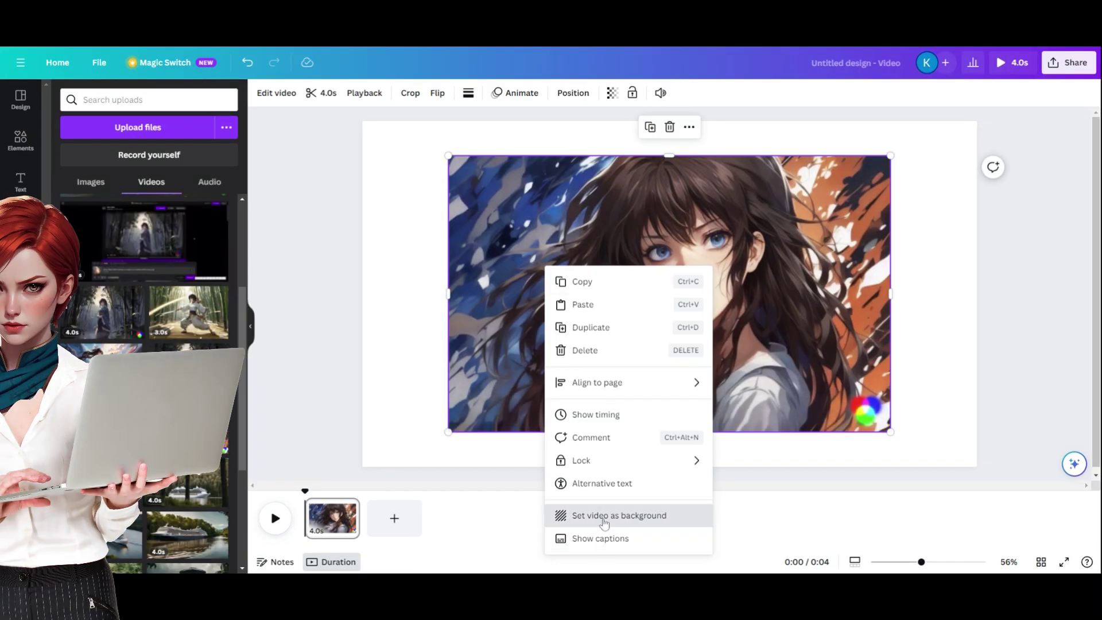
{"action": "left_click", "coordinate": [603, 515]}
{"action": "key", "text": "ctrl+z"}
{"action": "left_click_drag", "start_coordinate": [584, 359], "coordinate": [498, 322]}
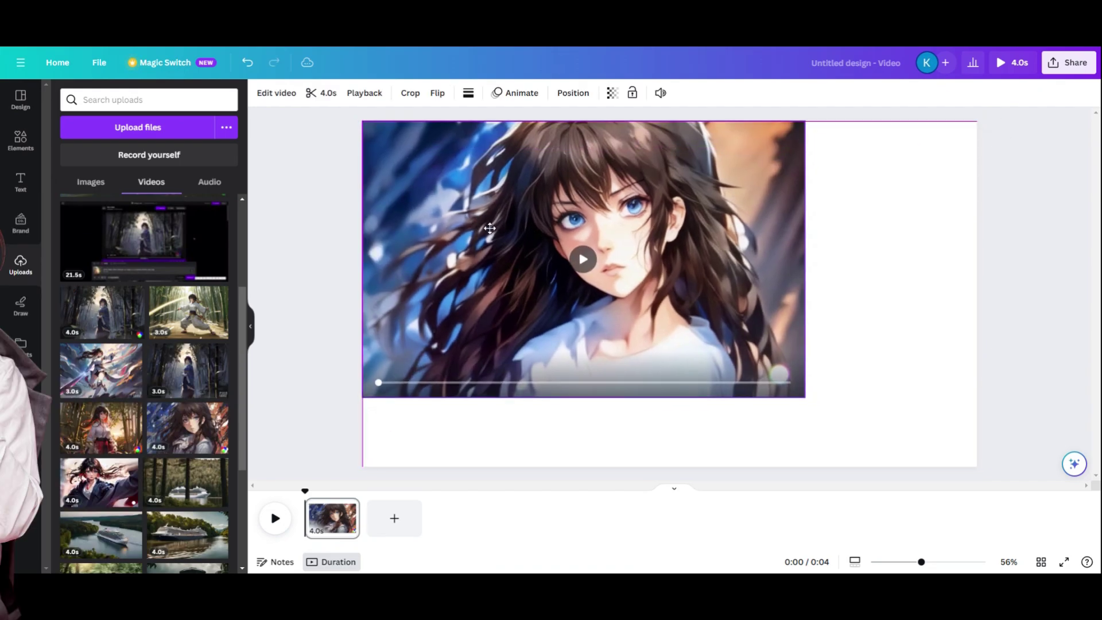
{"action": "left_click_drag", "start_coordinate": [807, 402], "coordinate": [982, 506]}
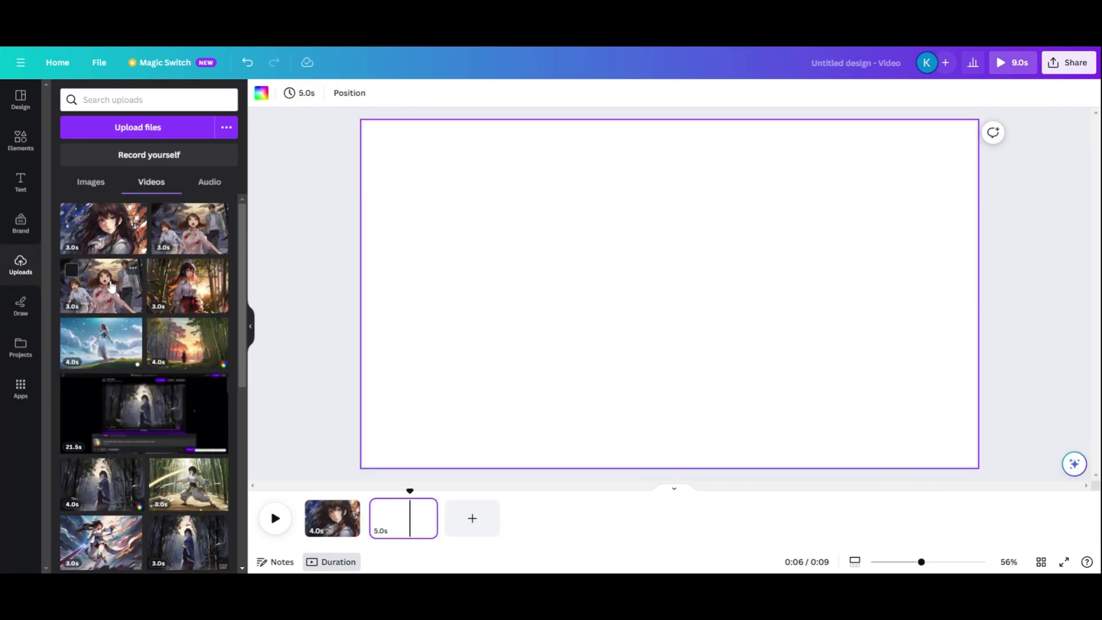
Set the screaming fleeing-group clip as page 2's background.
{"action": "left_click", "coordinate": [112, 287]}
{"action": "right_click", "coordinate": [649, 244]}
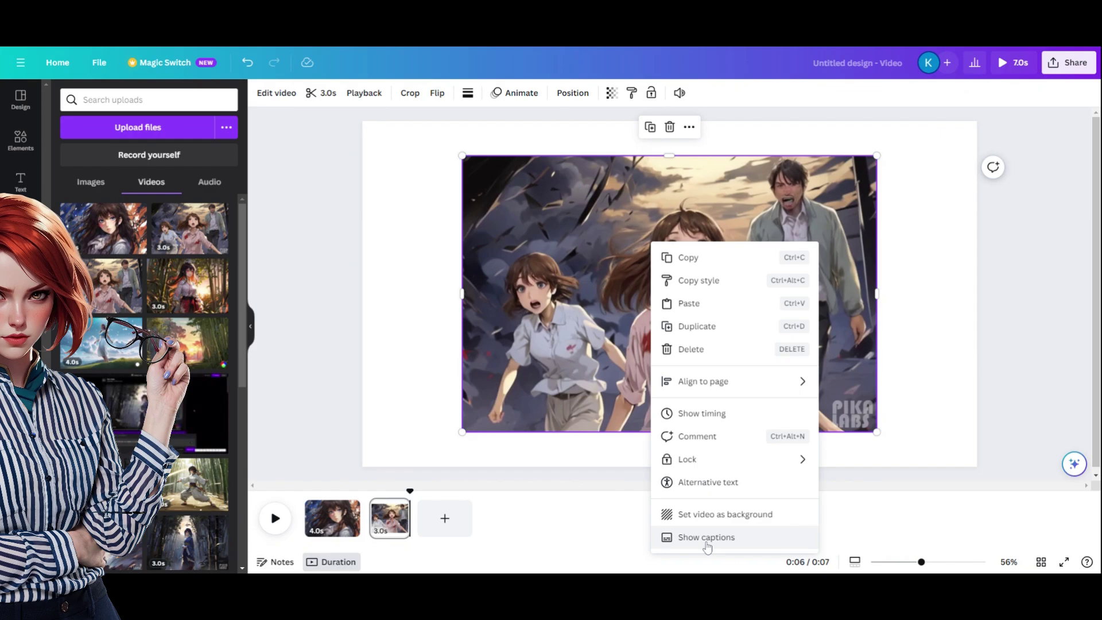
{"action": "left_click", "coordinate": [710, 513]}
{"action": "left_click", "coordinate": [713, 274]}
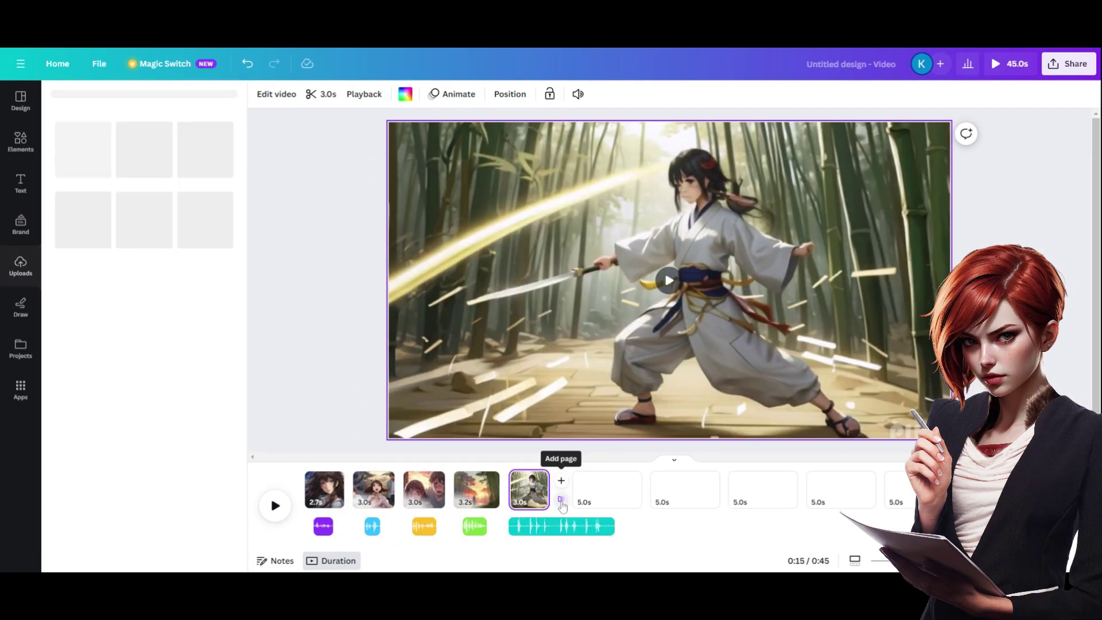
Add a Circle Wipe transition between pages 5 and 6, then preview the edit.
{"action": "left_click", "coordinate": [561, 501]}
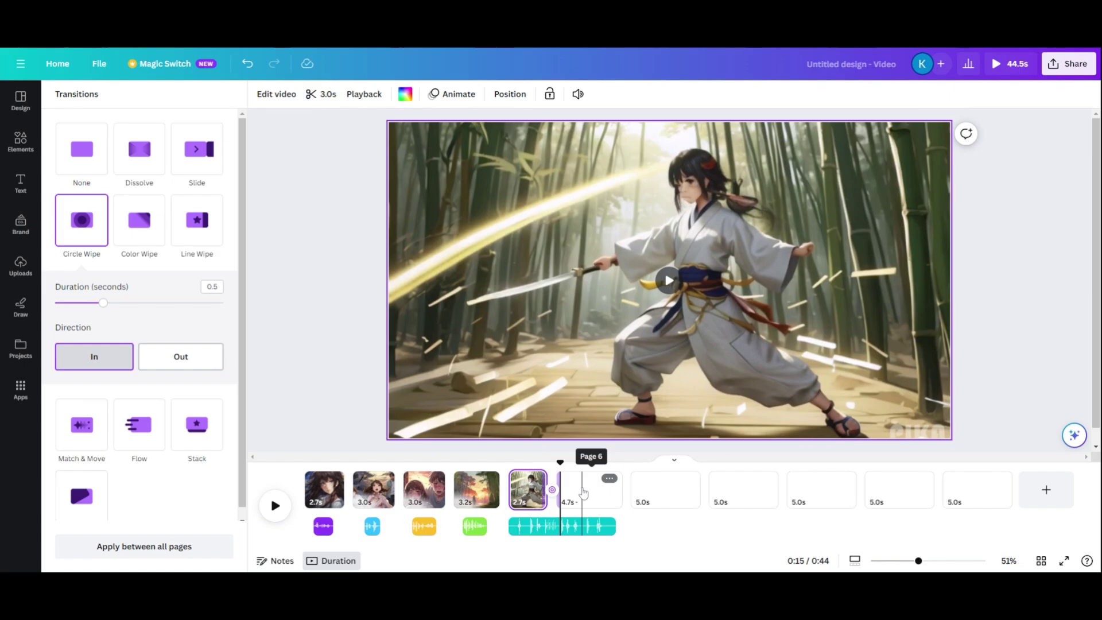
{"action": "left_click", "coordinate": [582, 489]}
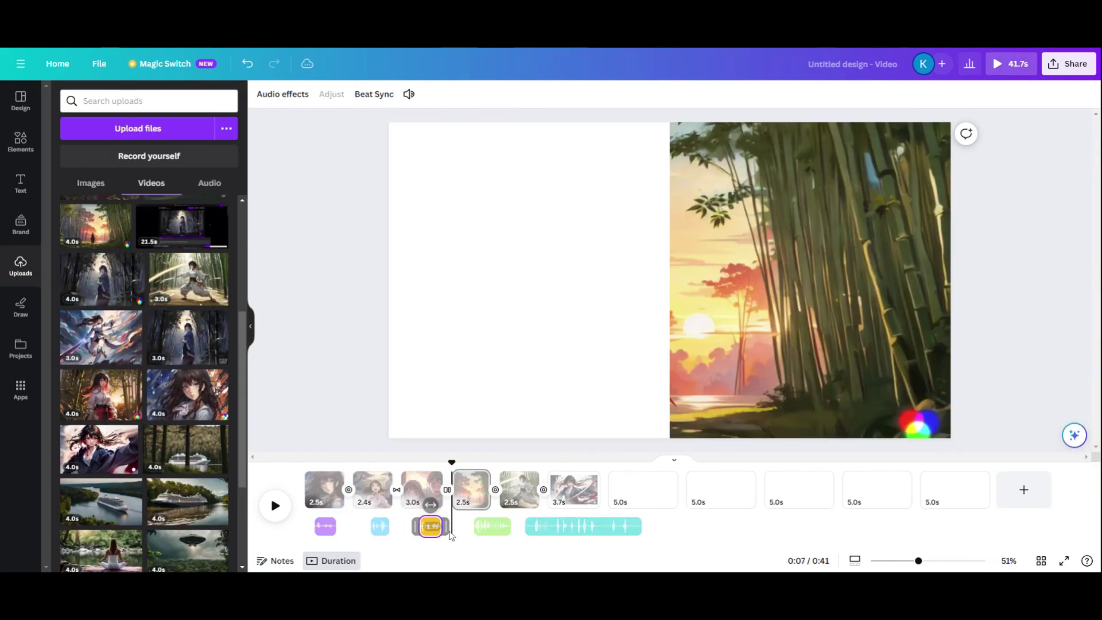
{"action": "key", "text": "space"}
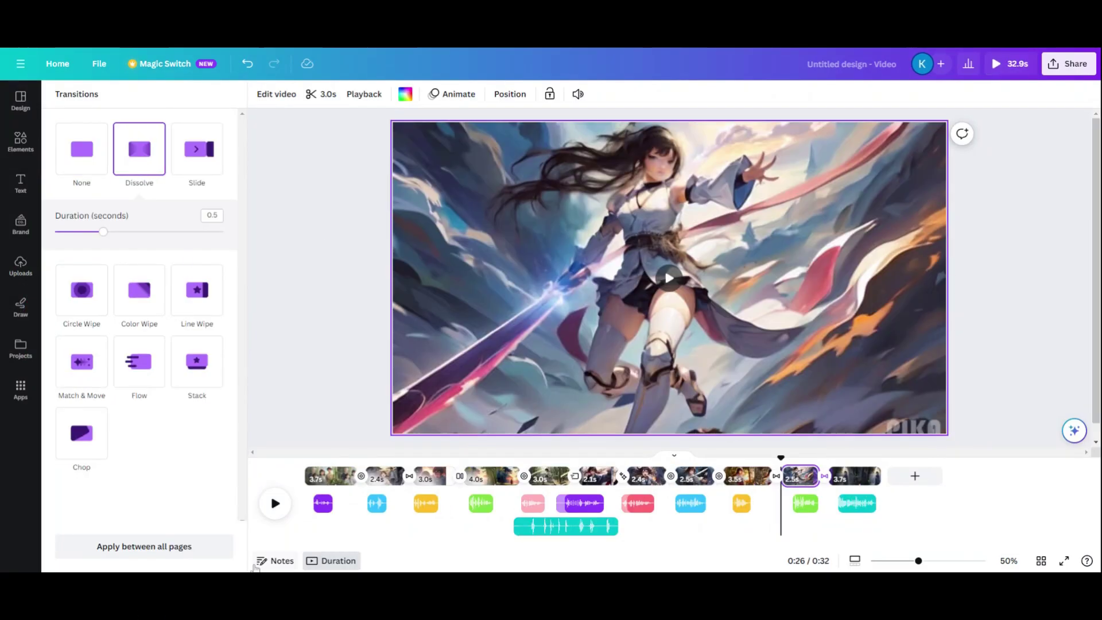
Play back the film, then download all pages as a 1080p MP4 video.
{"action": "left_click", "coordinate": [275, 505]}
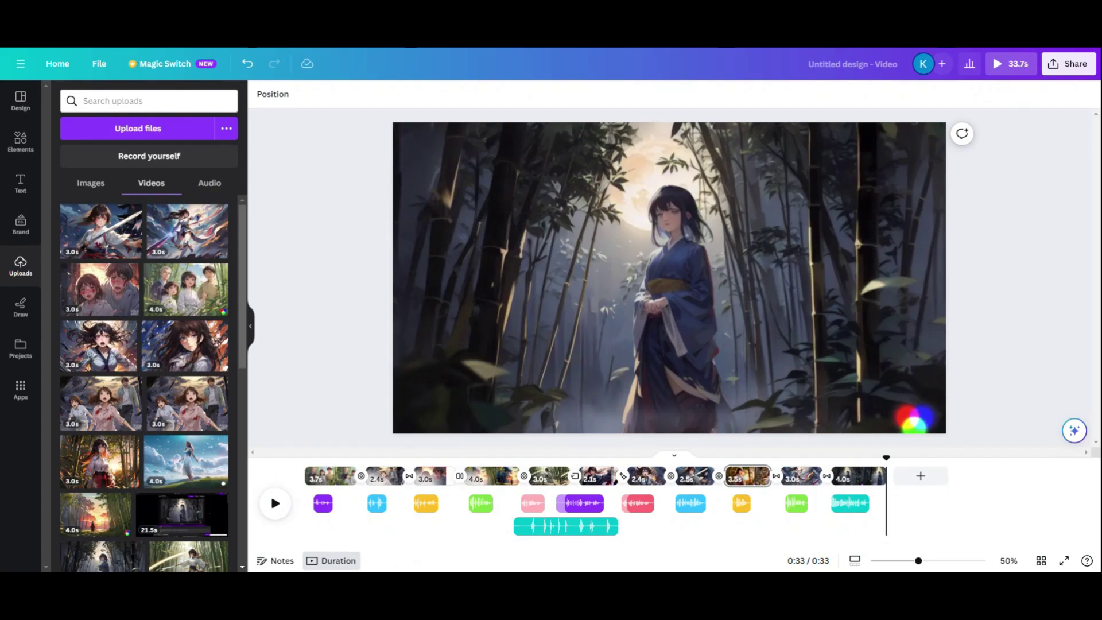
{"action": "left_click", "coordinate": [1073, 65]}
{"action": "left_click", "coordinate": [926, 352]}
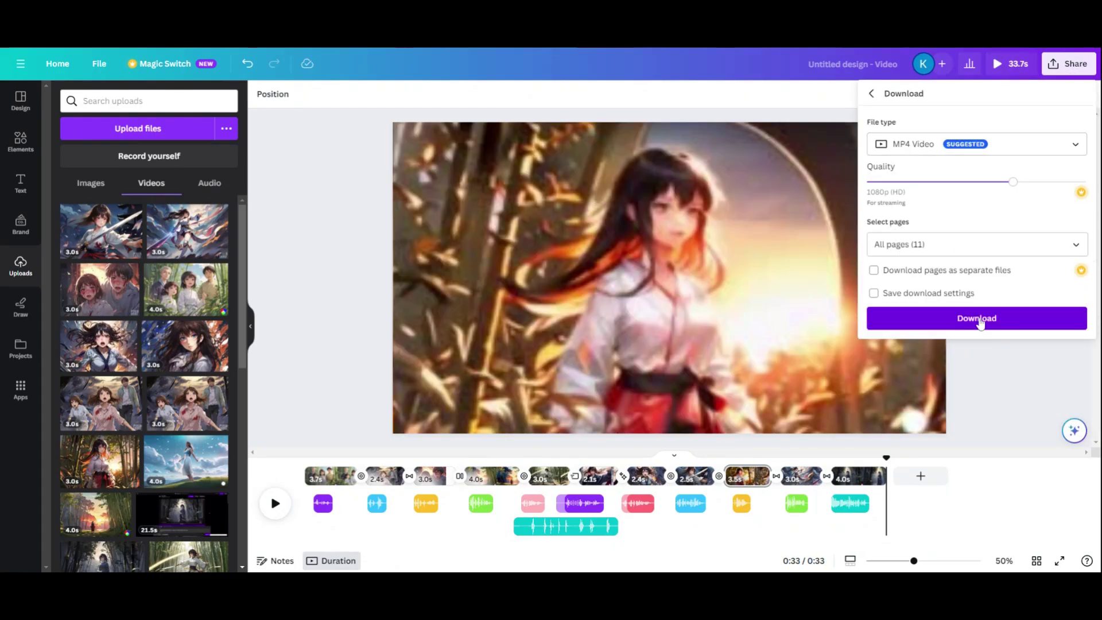
{"action": "left_click", "coordinate": [977, 319]}
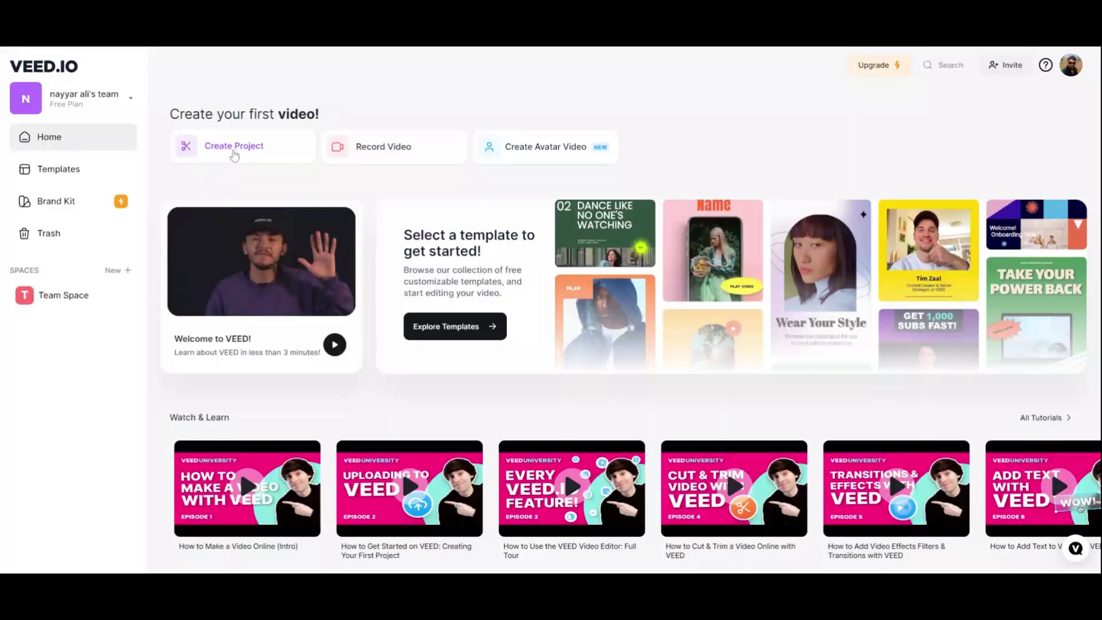
Start a new VEED project and auto-generate English subtitles from the soundtrack.
{"action": "left_click", "coordinate": [233, 147]}
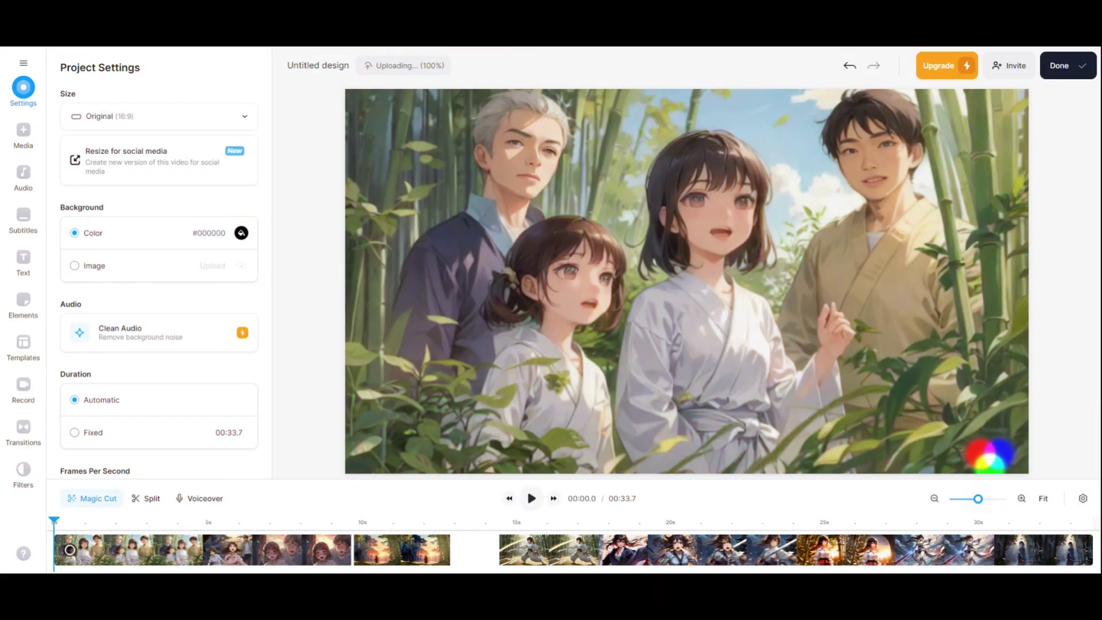
{"action": "left_click", "coordinate": [24, 221]}
{"action": "left_click", "coordinate": [174, 173]}
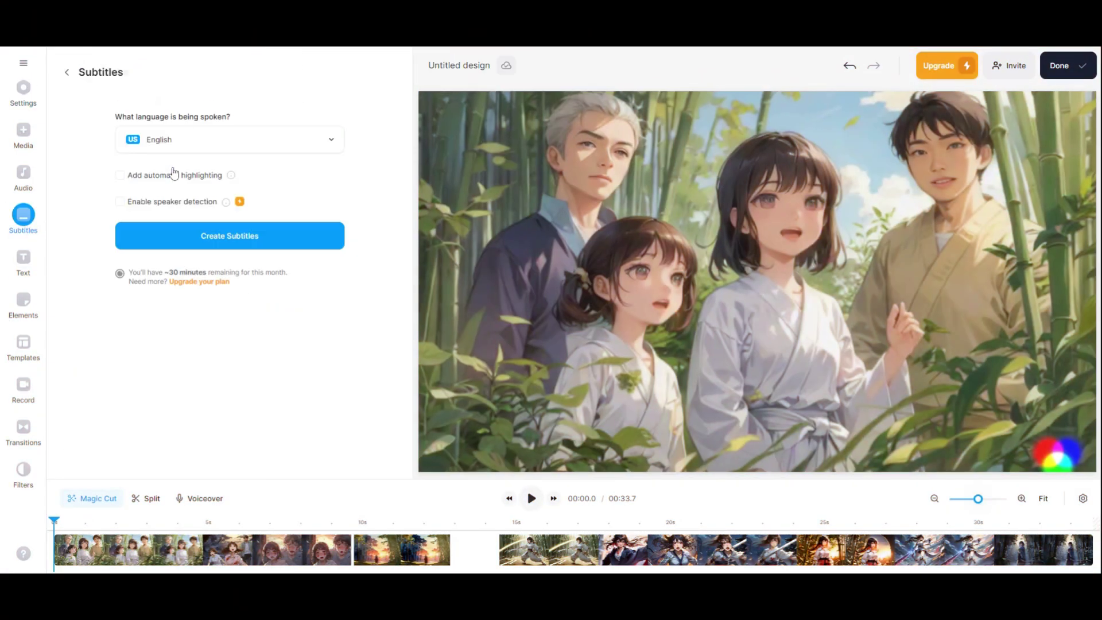
{"action": "left_click", "coordinate": [238, 236]}
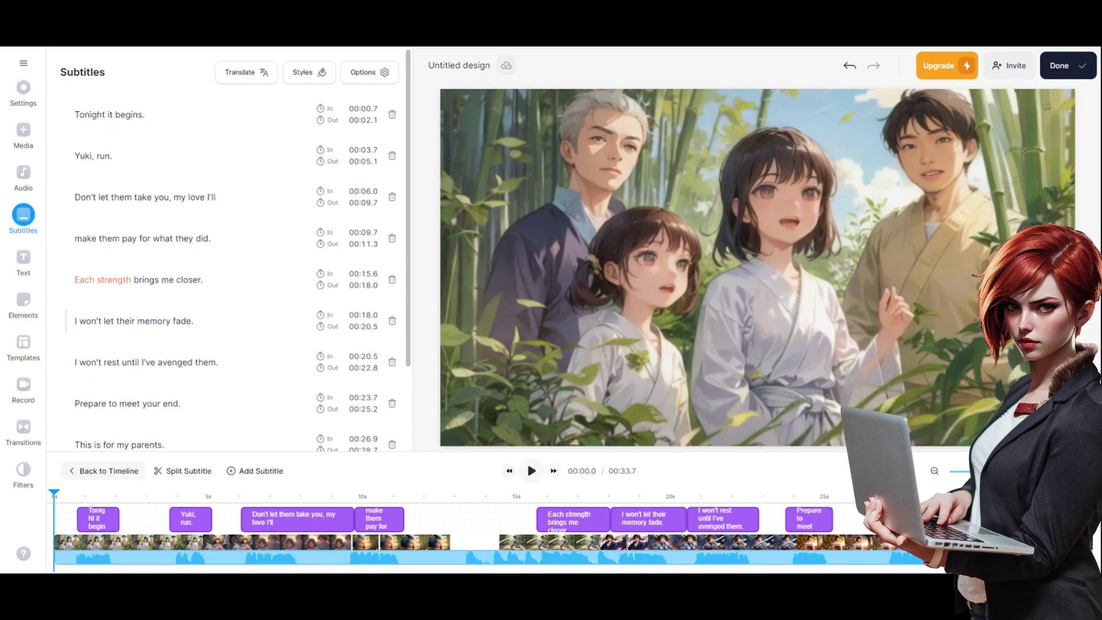
Style the subtitles with the Ice Cream preset and export the subtitled video.
{"action": "scroll", "coordinate": [230, 230], "scroll_direction": "down", "scroll_amount": 1}
{"action": "left_click", "coordinate": [302, 75]}
{"action": "scroll", "coordinate": [356, 218], "scroll_direction": "up", "scroll_amount": 1}
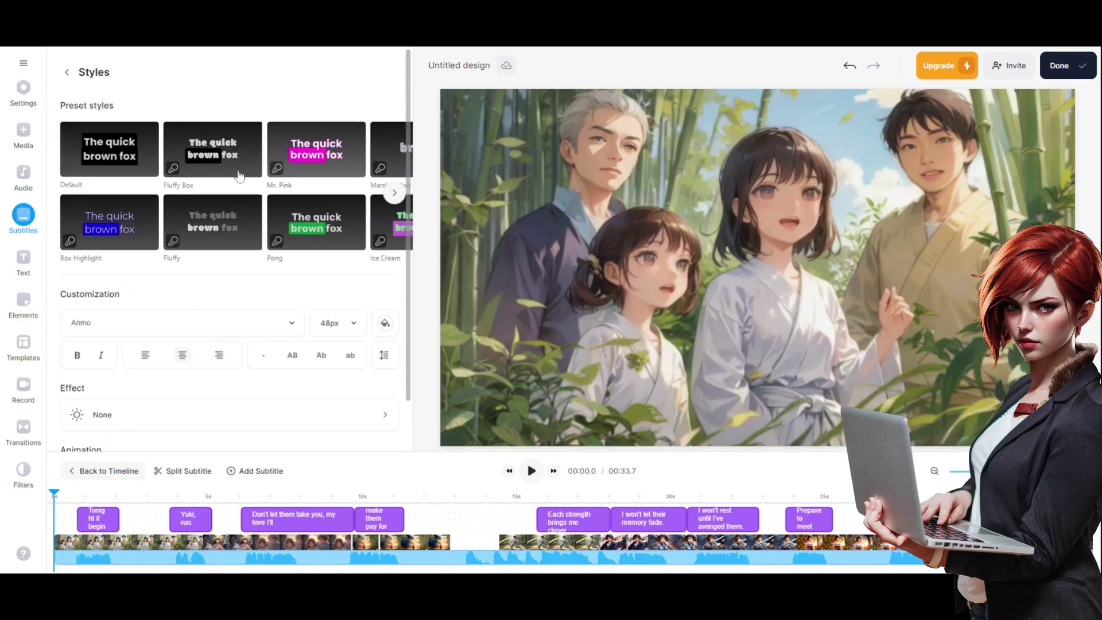
{"action": "left_click", "coordinate": [399, 199]}
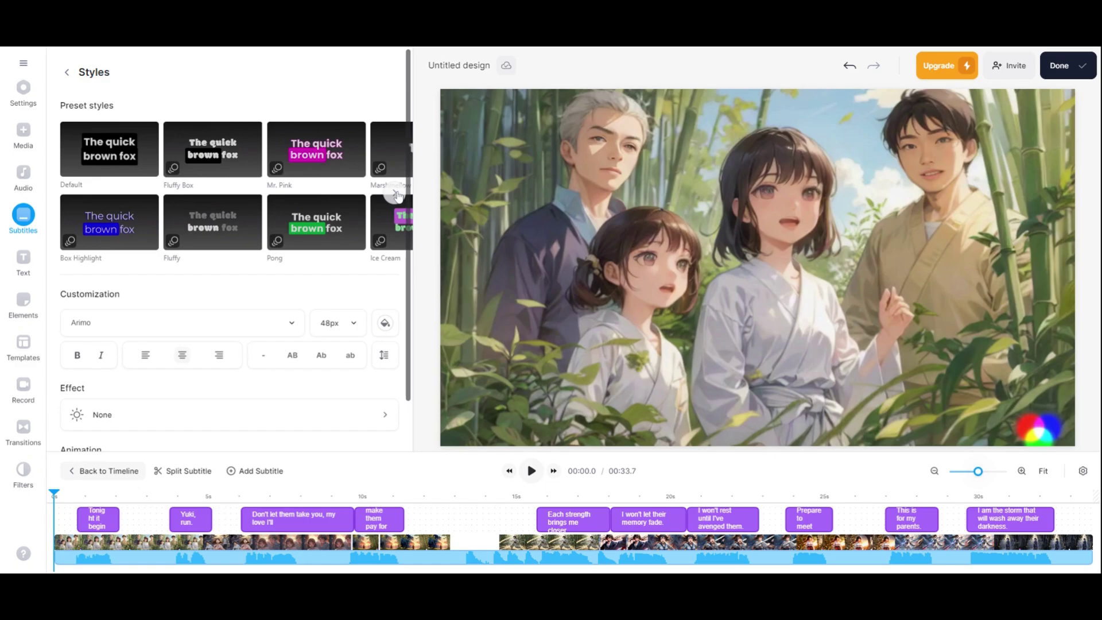
{"action": "left_click", "coordinate": [1069, 67]}
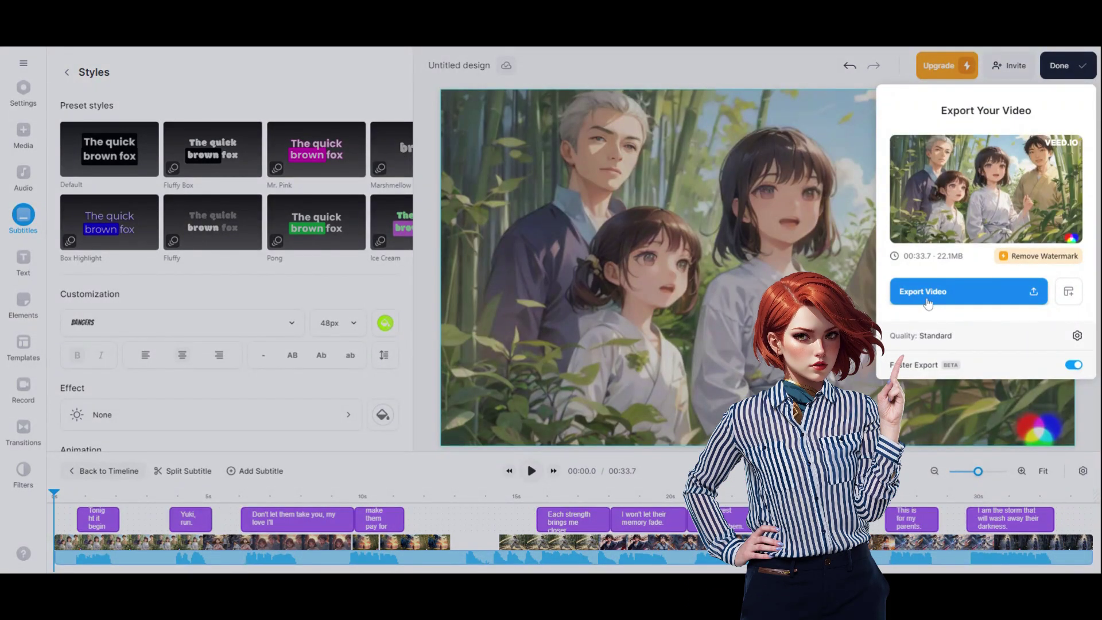
{"action": "left_click", "coordinate": [955, 293]}
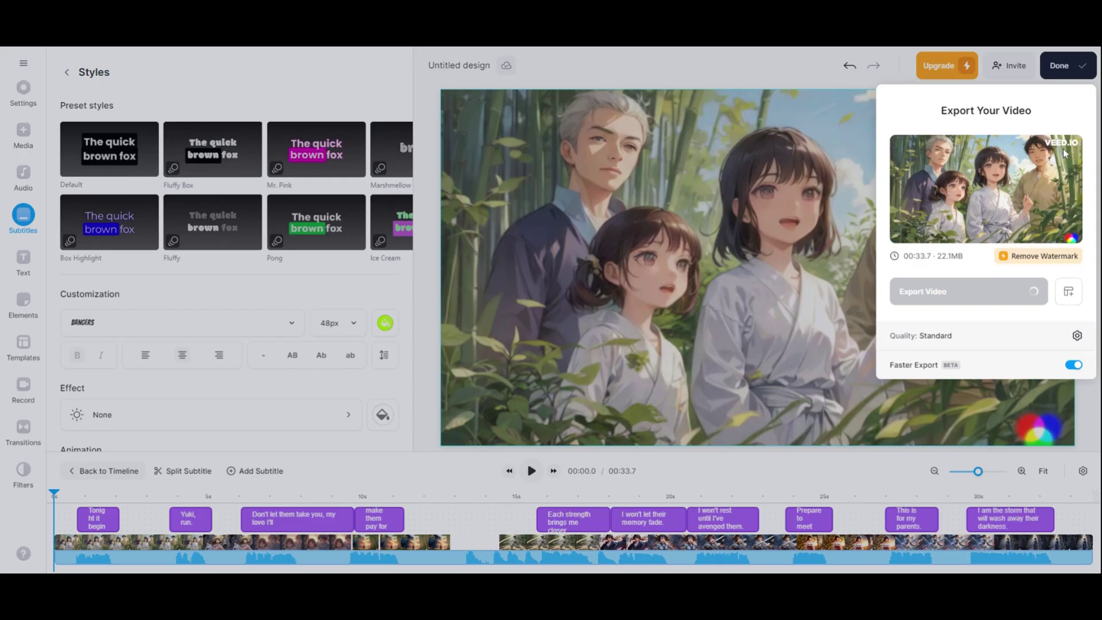